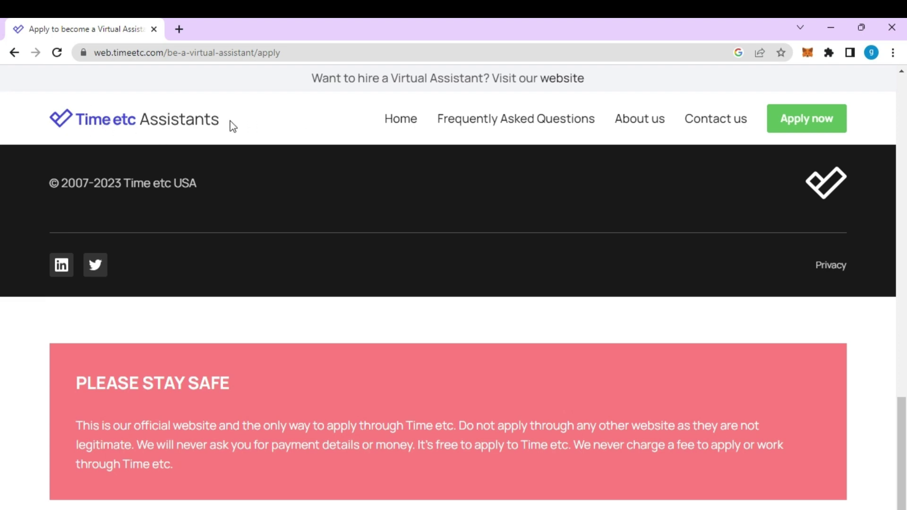
scroll(303, 194, "up", 10)
scroll(293, 203, "up", 10)
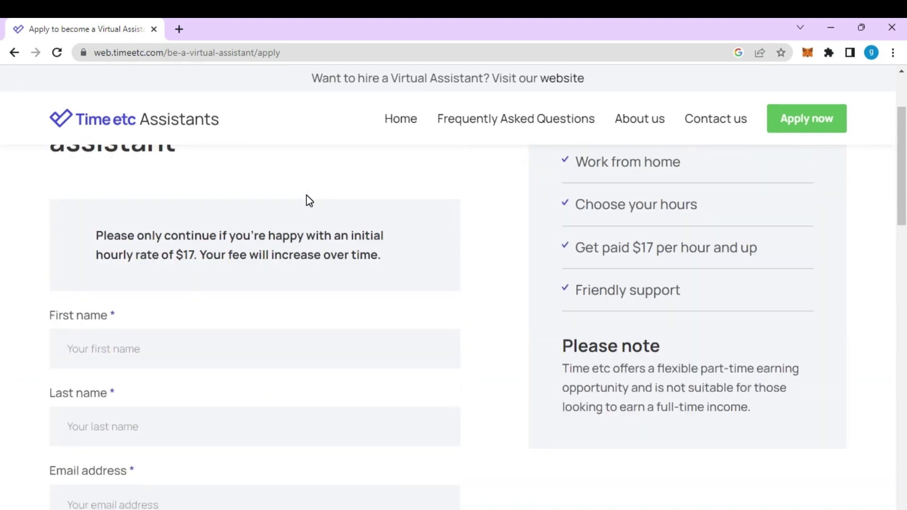
scroll(319, 183, "up", 3)
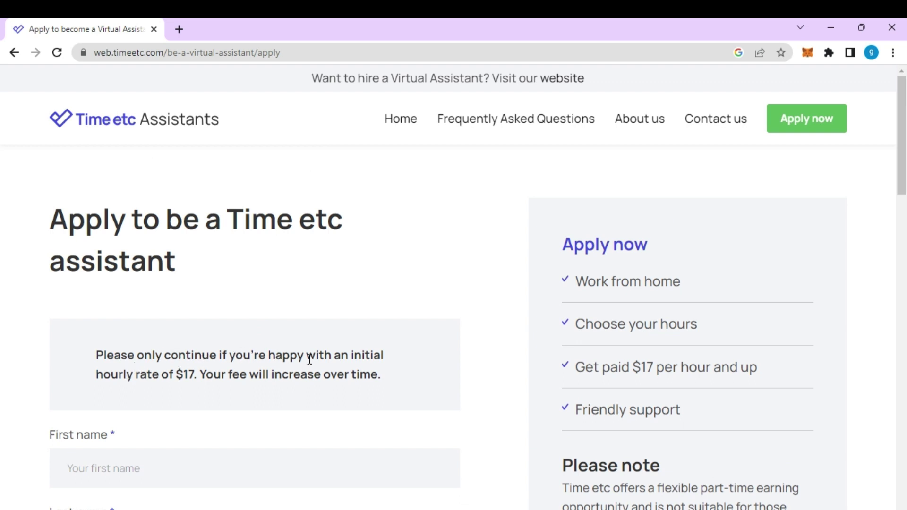
left_click(185, 375)
left_click_drag(183, 375, 188, 374)
left_click(251, 357)
key("End")
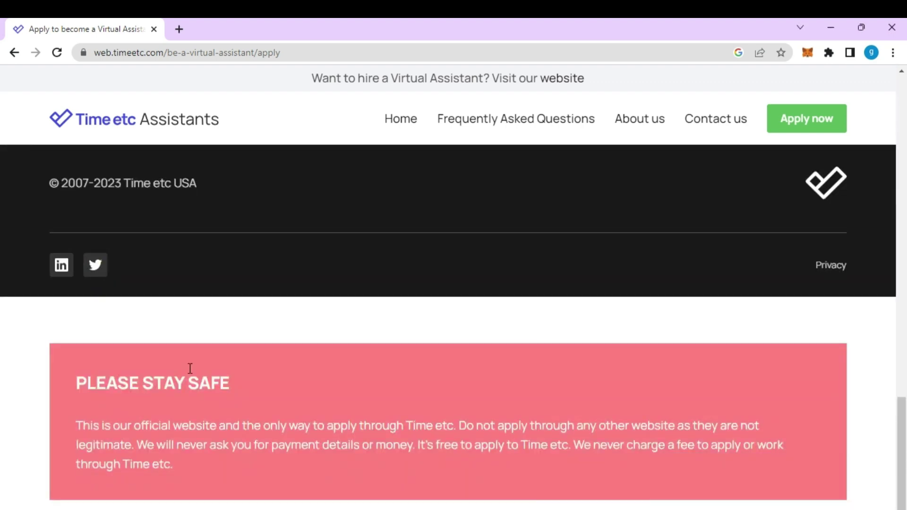
scroll(178, 374, "up", 20)
scroll(196, 322, "up", 3)
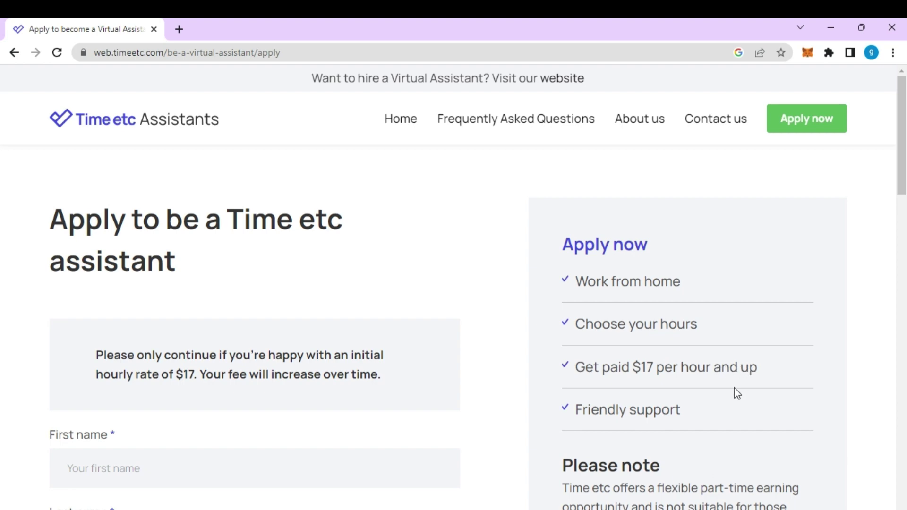
scroll(657, 401, "down", 1)
scroll(403, 348, "down", 1)
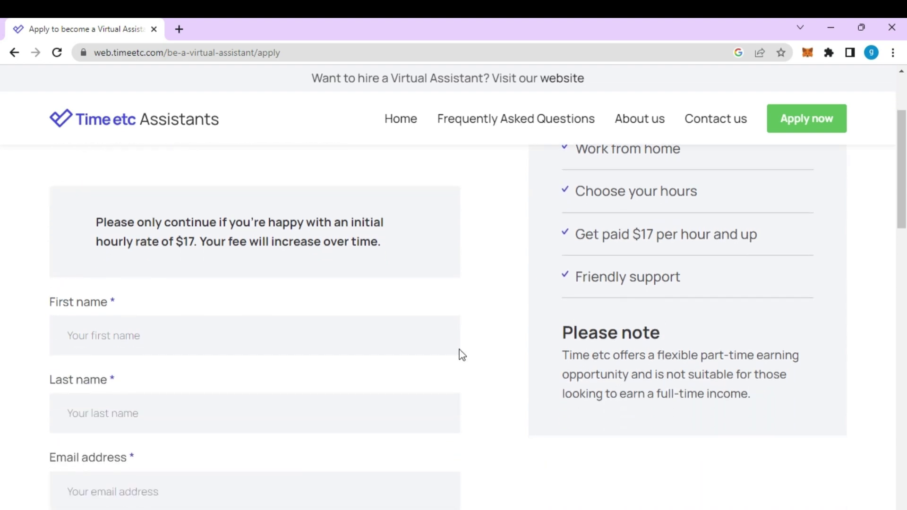
left_click(111, 321)
scroll(185, 306, "down", 1)
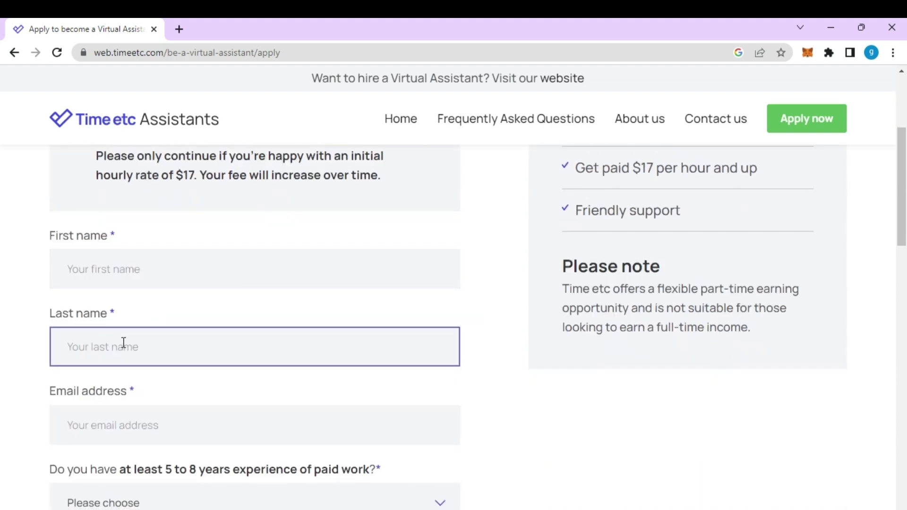
scroll(227, 411, "down", 1)
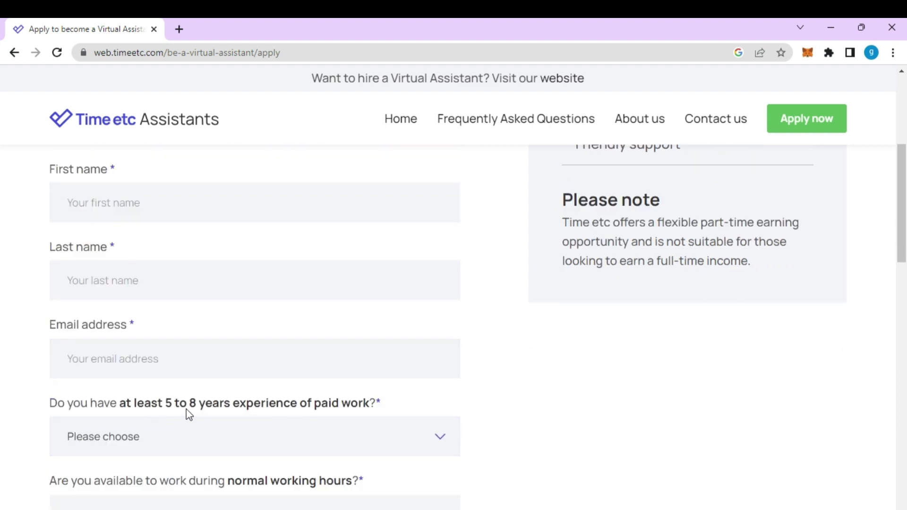
left_click(301, 431)
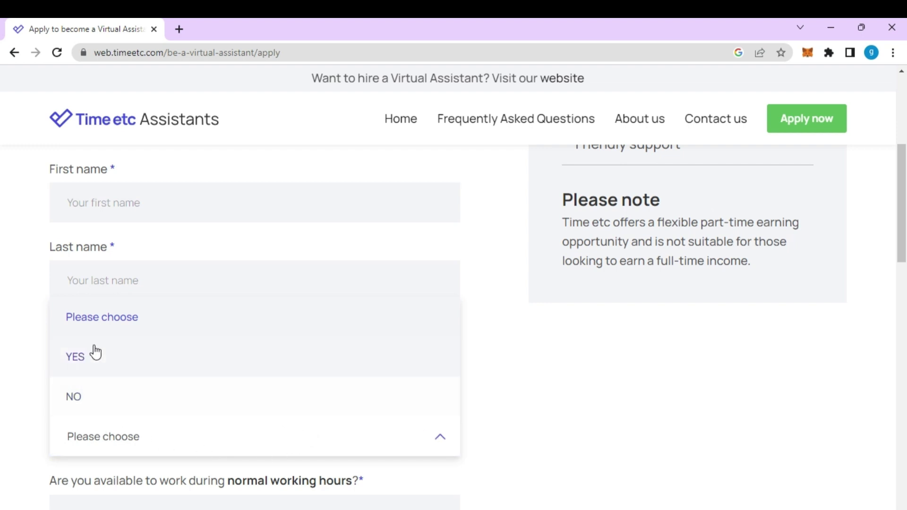
left_click(17, 328)
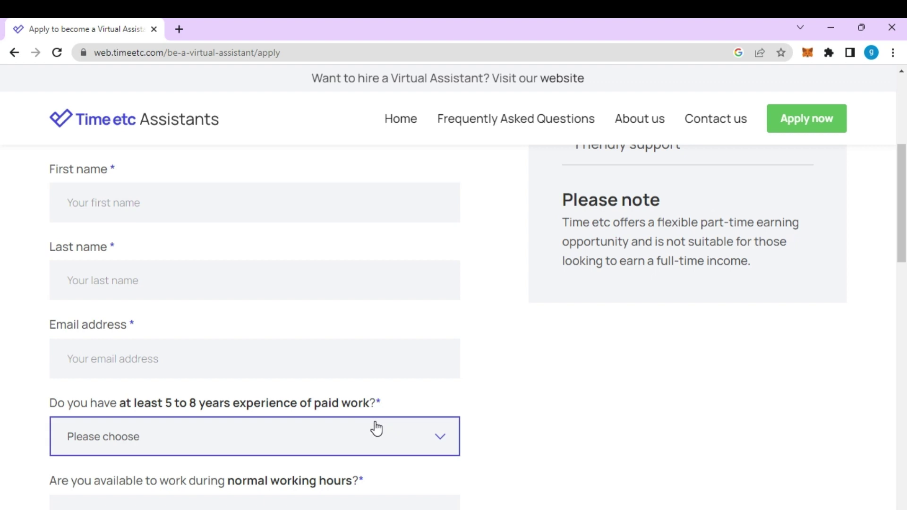
scroll(373, 428, "down", 1)
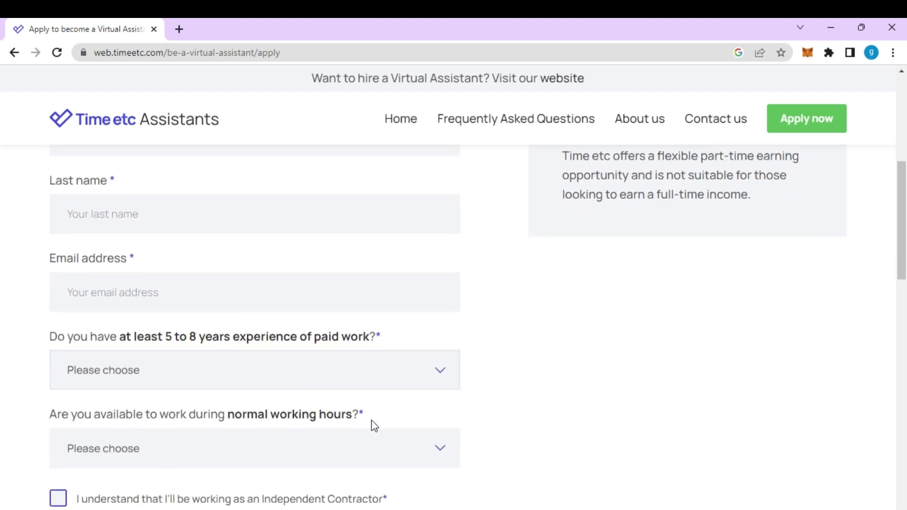
left_click(297, 375)
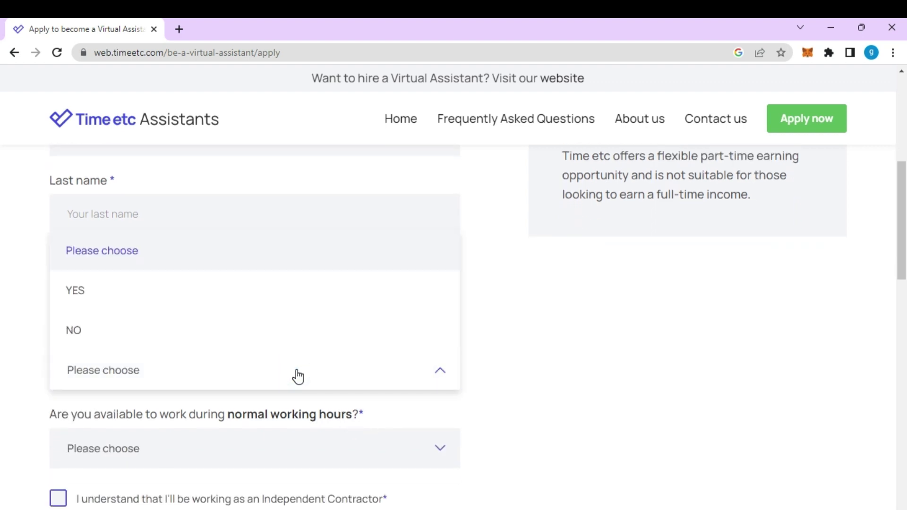
left_click(19, 392)
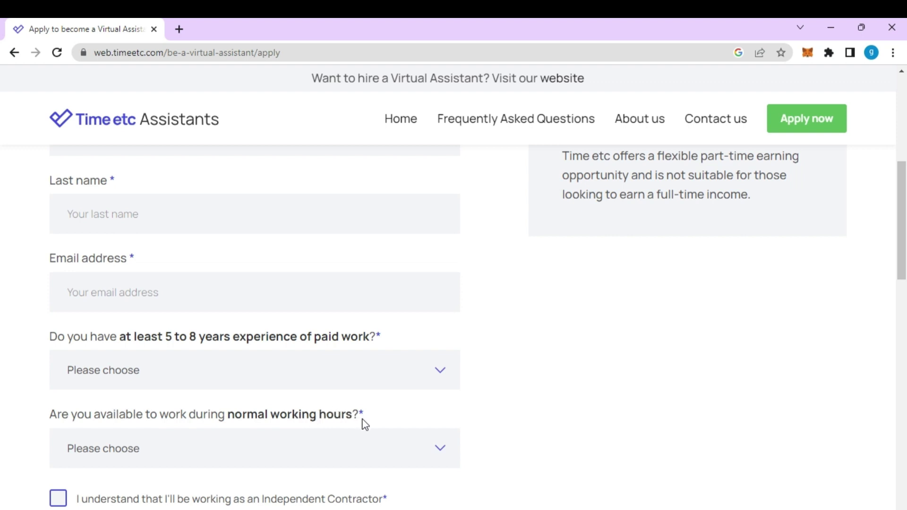
scroll(283, 331, "up", 3)
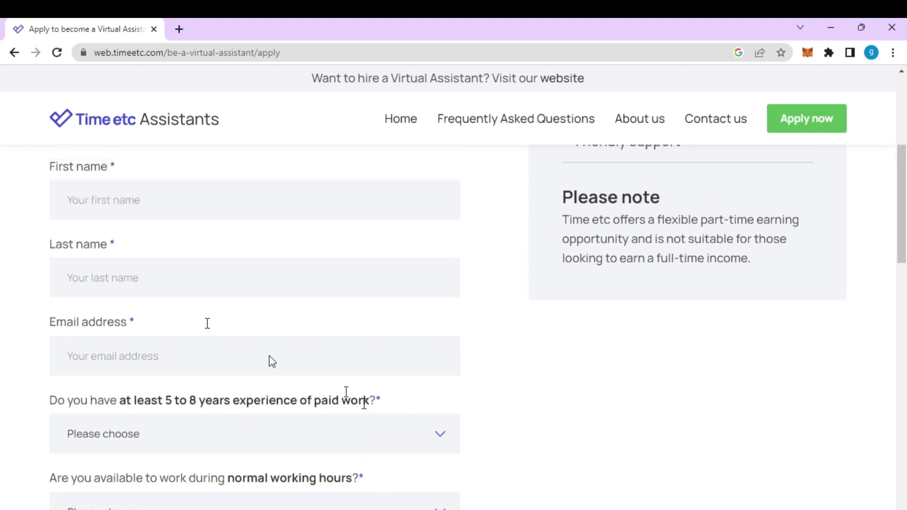
Step: Enter the applicant's first name, then move through the last name and e-mail fields
left_click(113, 267)
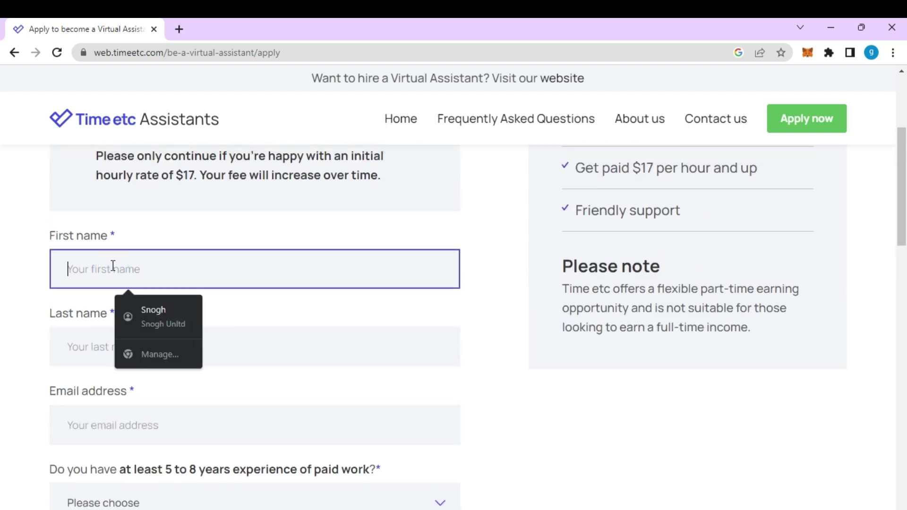
type("Mayor")
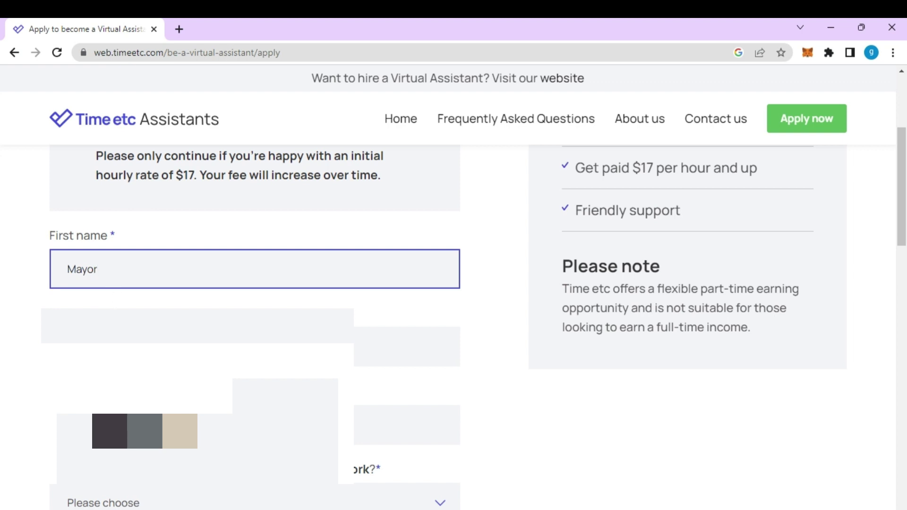
key("Tab")
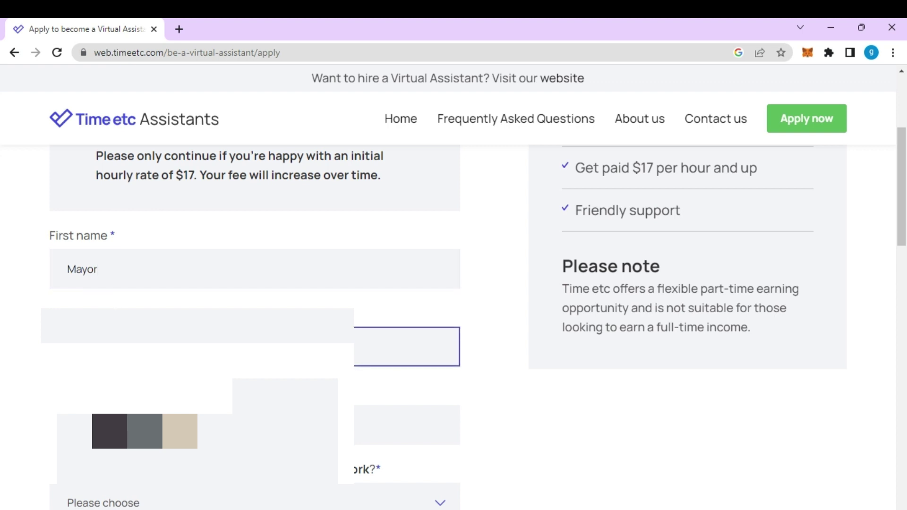
key("Tab")
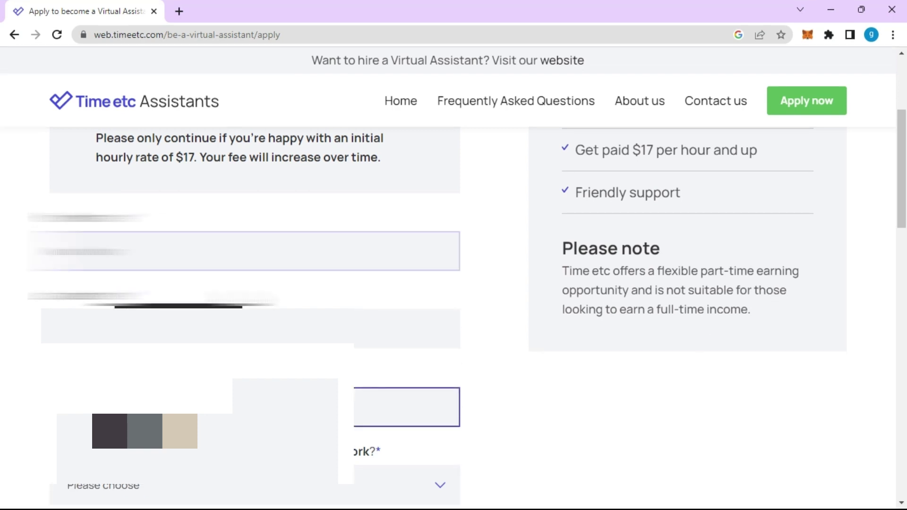
Step: Answer YES to 5-8 years experience and normal working hours, accept contractor terms, and submit
scroll(453, 283, "down", 3)
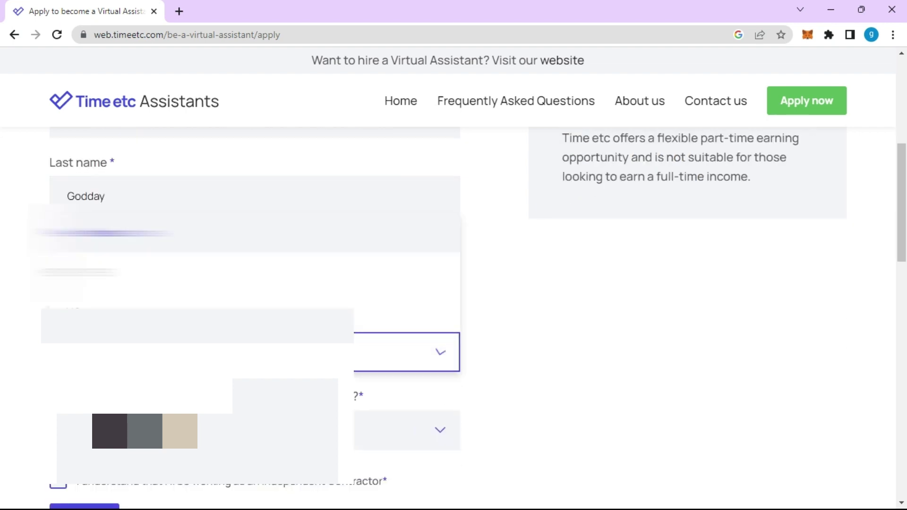
left_click(256, 273)
scroll(262, 364, "down", 1)
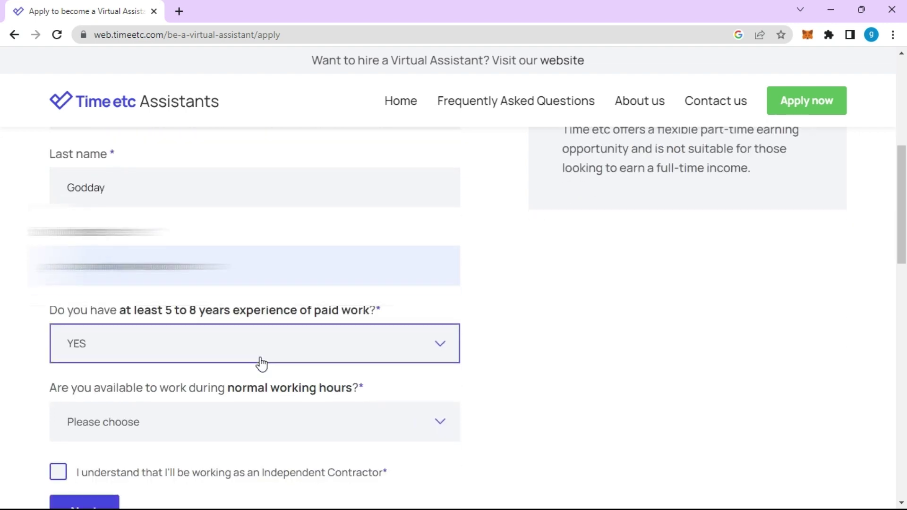
scroll(261, 364, "down", 1)
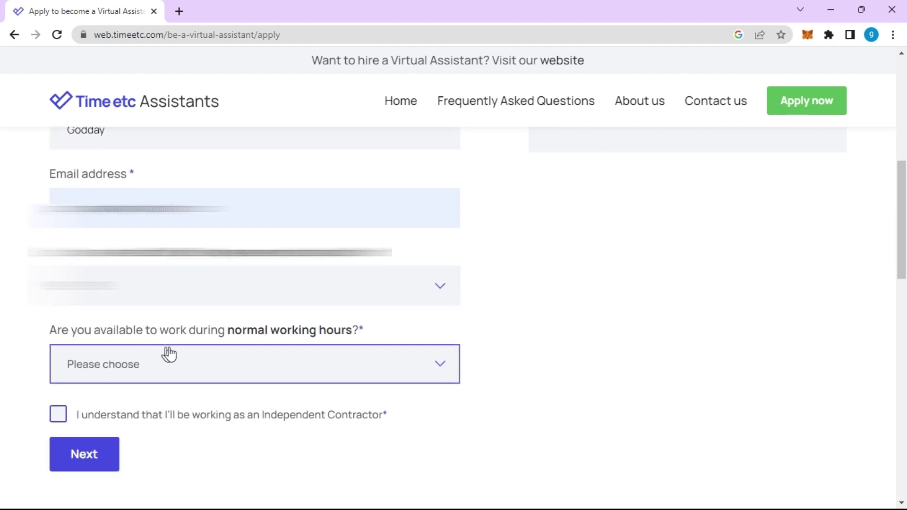
left_click(296, 366)
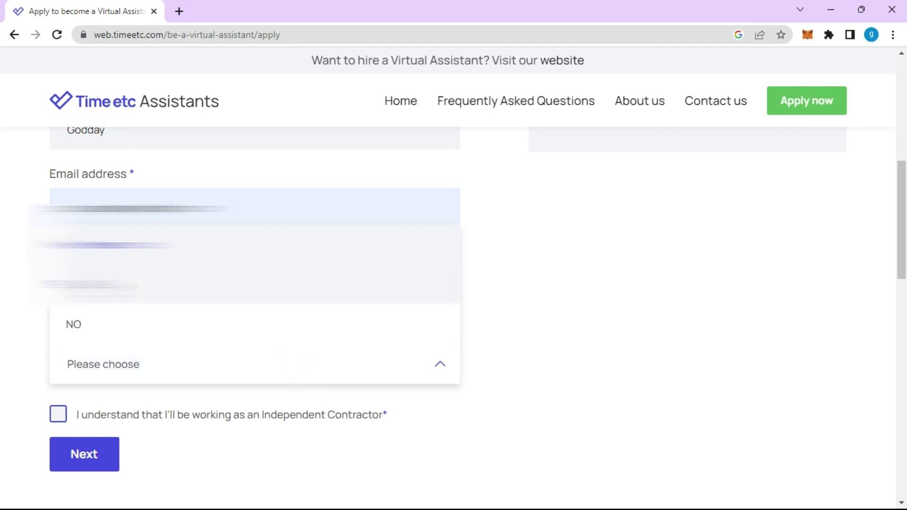
left_click(331, 285)
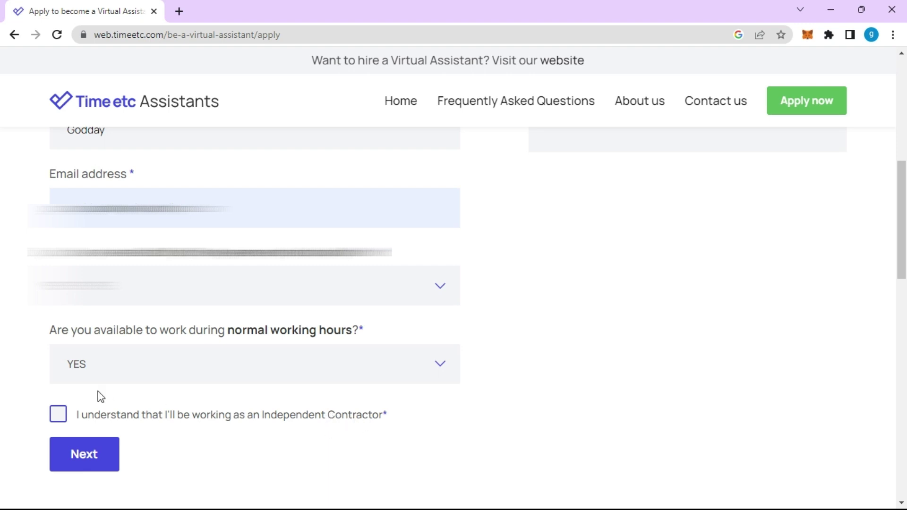
left_click(61, 415)
scroll(259, 417, "down", 4)
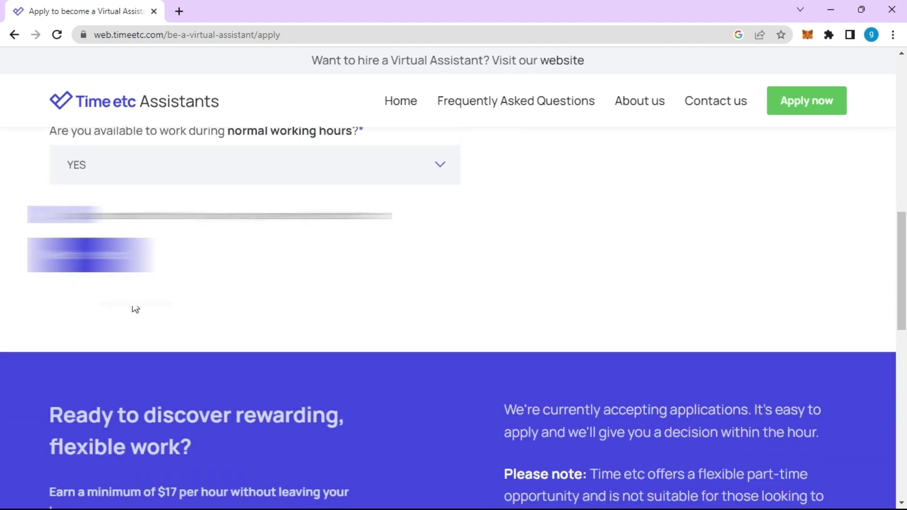
left_click(89, 261)
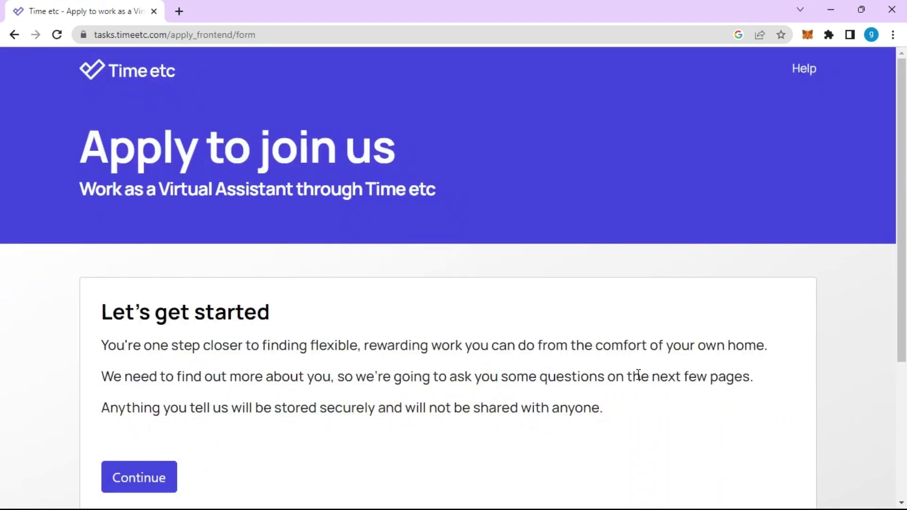
Step: Read the Let's get started introduction and continue on to the questions
scroll(638, 374, "down", 4)
scroll(634, 382, "up", 4)
scroll(422, 409, "down", 4)
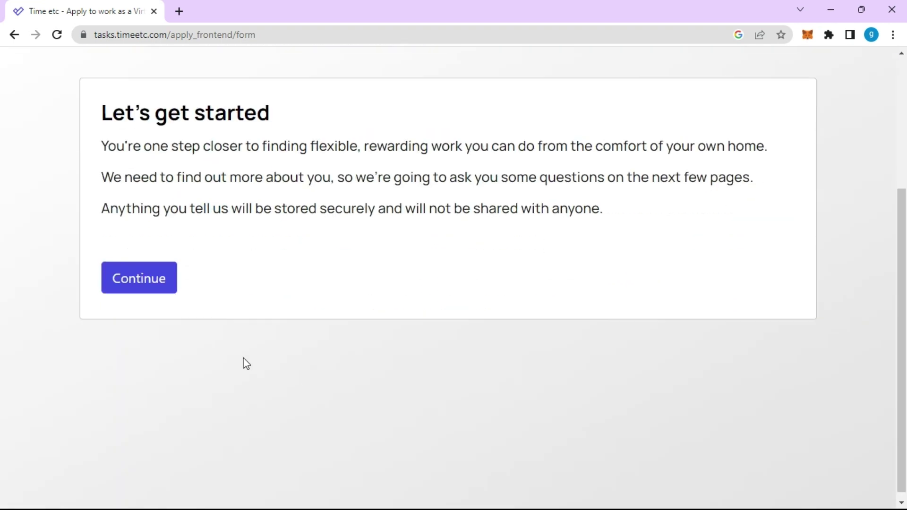
left_click(146, 296)
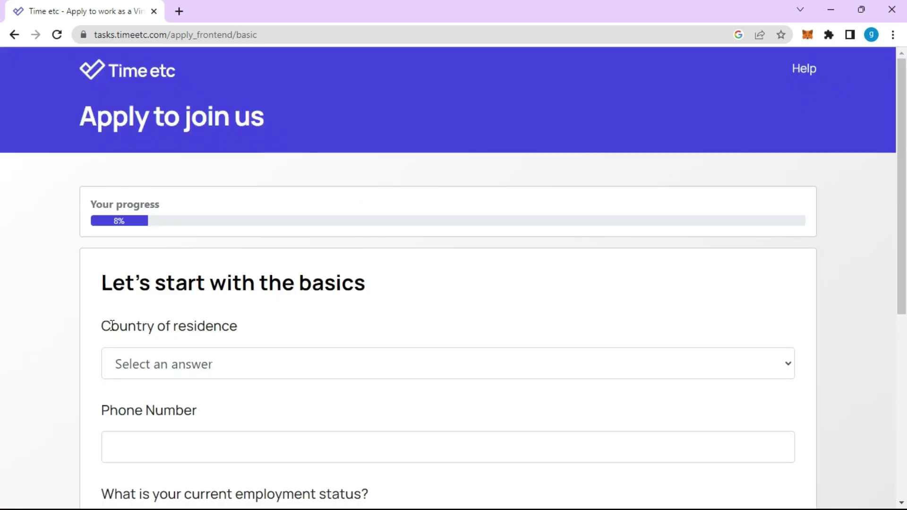
Step: Choose Ghana as country of residence and fill in the phone number
left_click(206, 365)
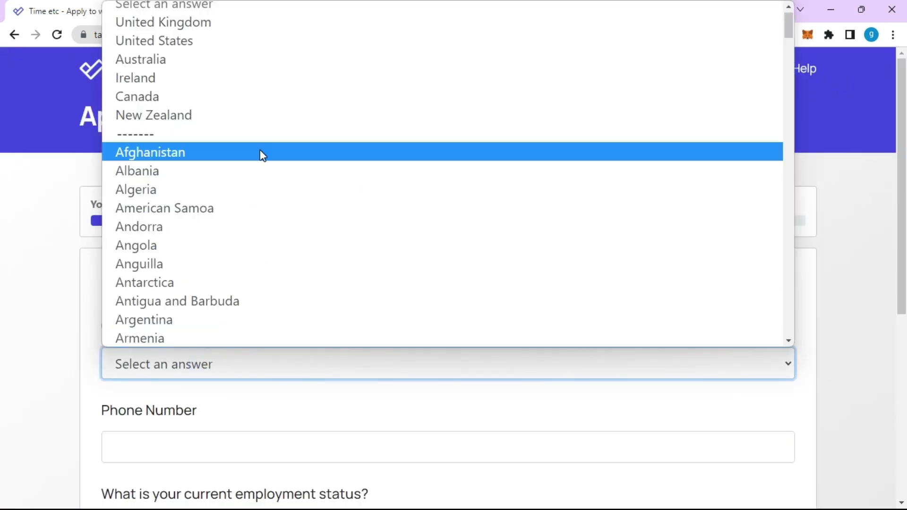
scroll(261, 155, "down", 15)
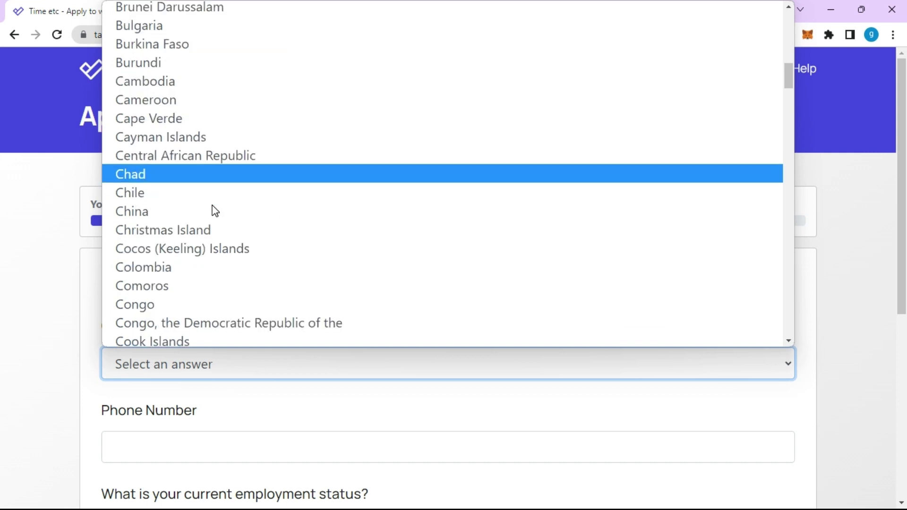
scroll(208, 222, "down", 2)
scroll(195, 234, "down", 3)
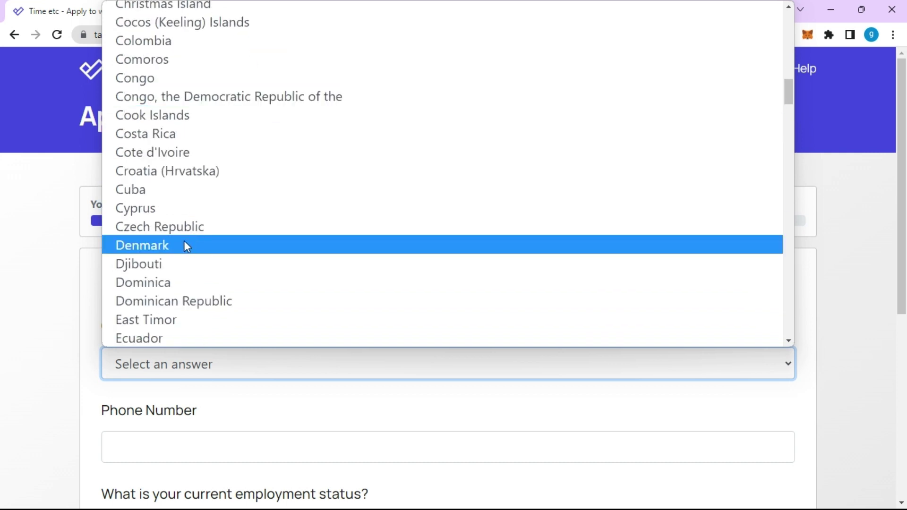
scroll(156, 210, "down", 7)
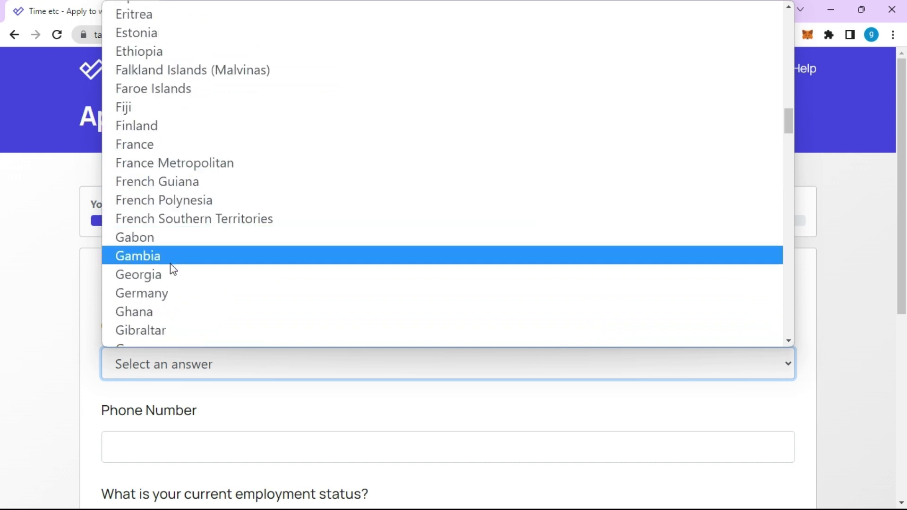
left_click(149, 312)
scroll(222, 280, "down", 3)
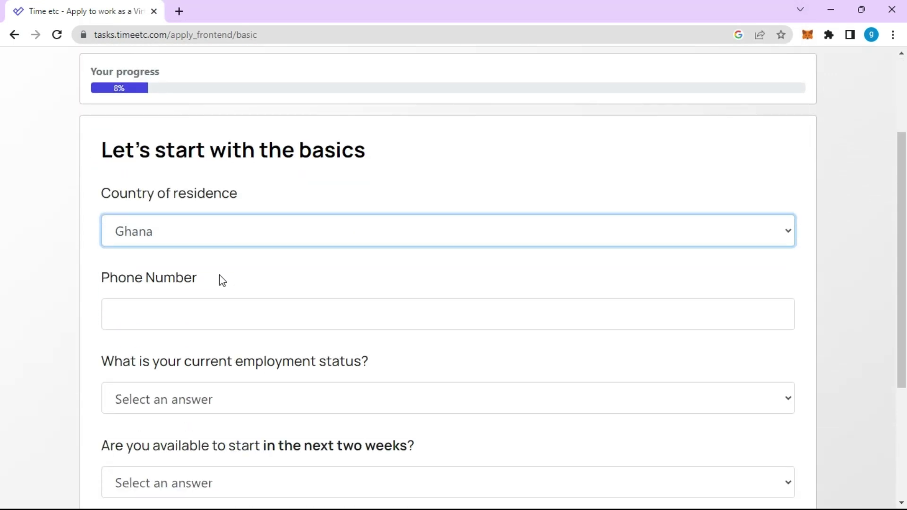
left_click(159, 303)
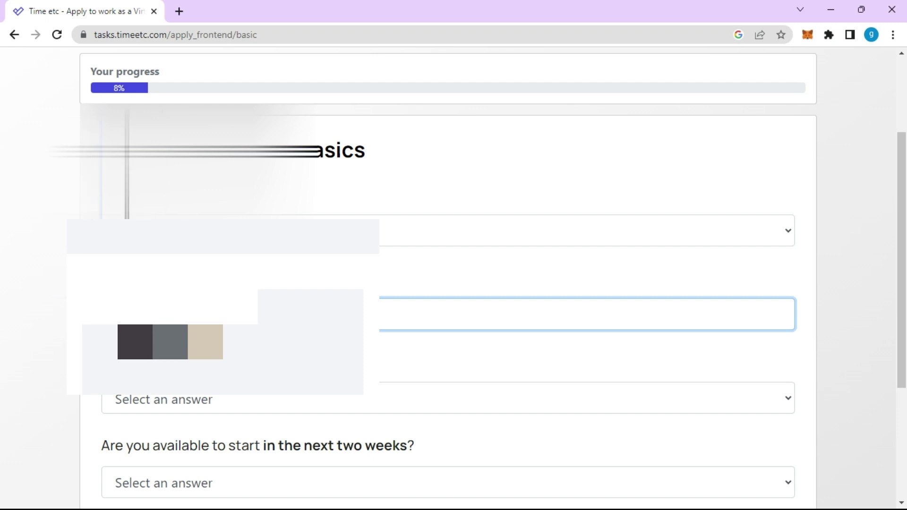
Step: Set employment status and two-week availability, answer Yes to the $17 fee, and submit the page
scroll(448, 283, "down", 2)
left_click(264, 339)
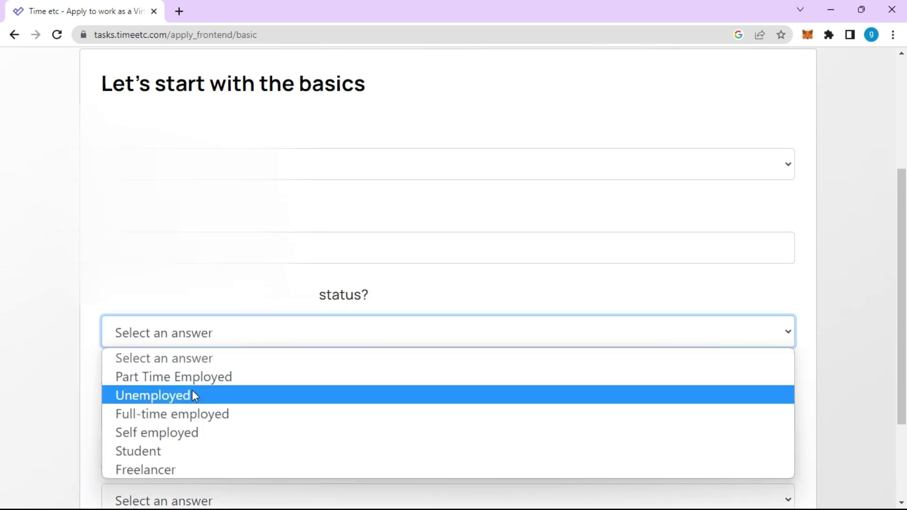
left_click(180, 433)
scroll(81, 354, "down", 2)
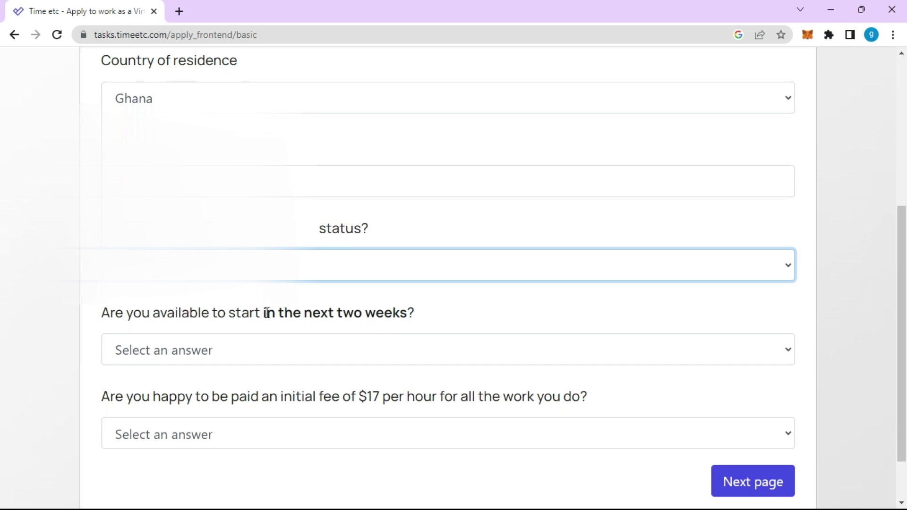
left_click(259, 361)
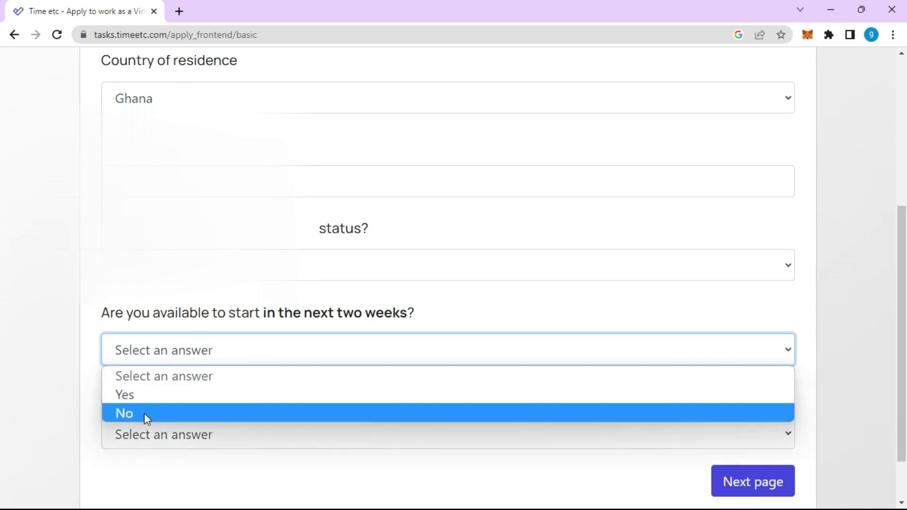
left_click(133, 395)
scroll(172, 364, "down", 2)
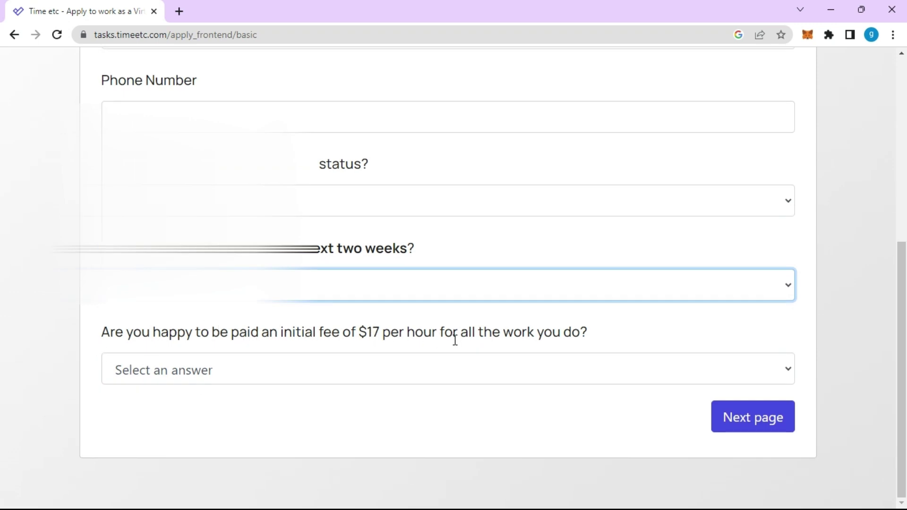
left_click(391, 368)
left_click(156, 416)
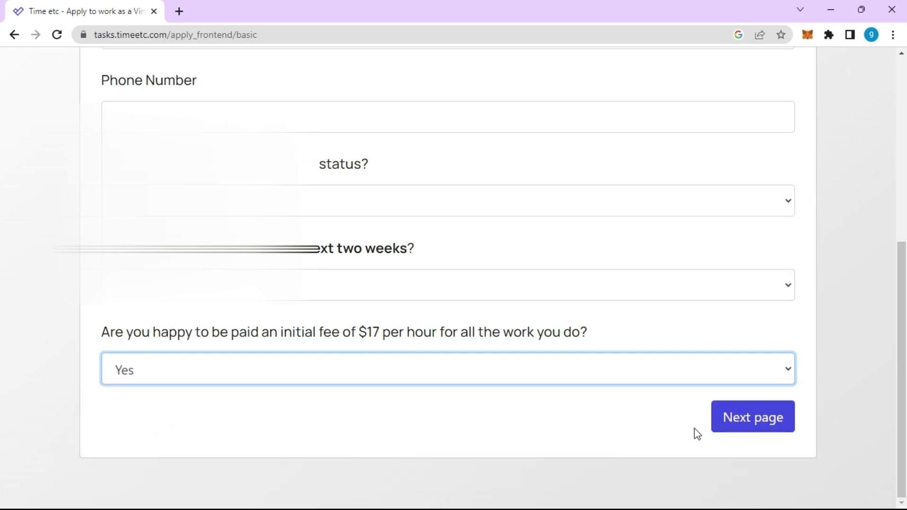
left_click(745, 419)
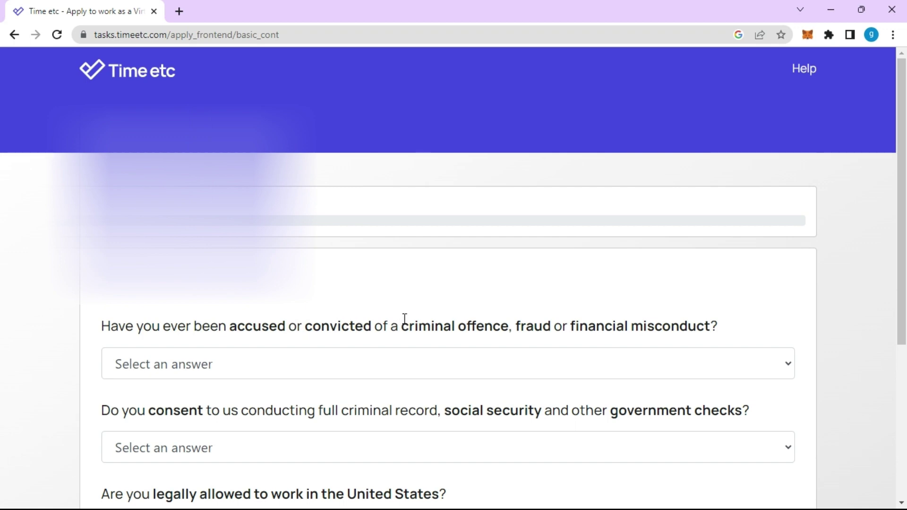
Step: Answer No to the criminal offence question and Yes to consenting to government checks
scroll(496, 318, "down", 1)
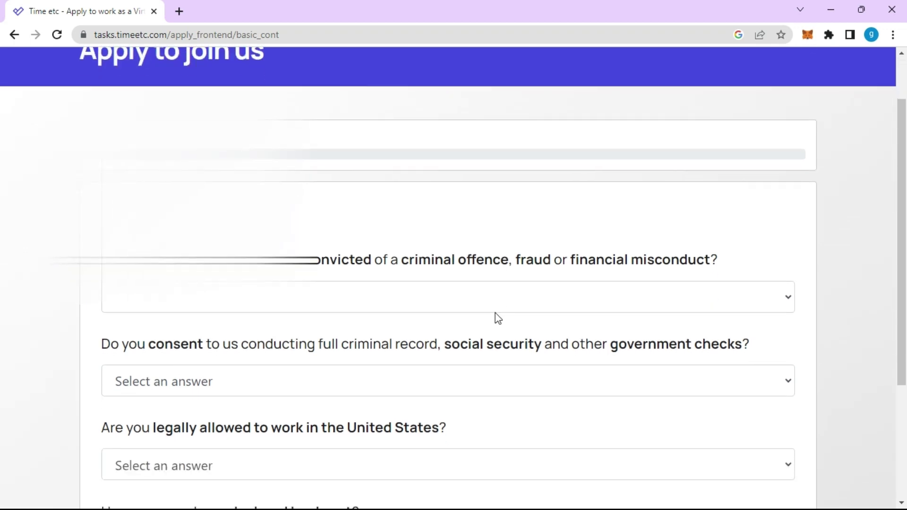
left_click(432, 293)
left_click(141, 361)
scroll(176, 338, "down", 3)
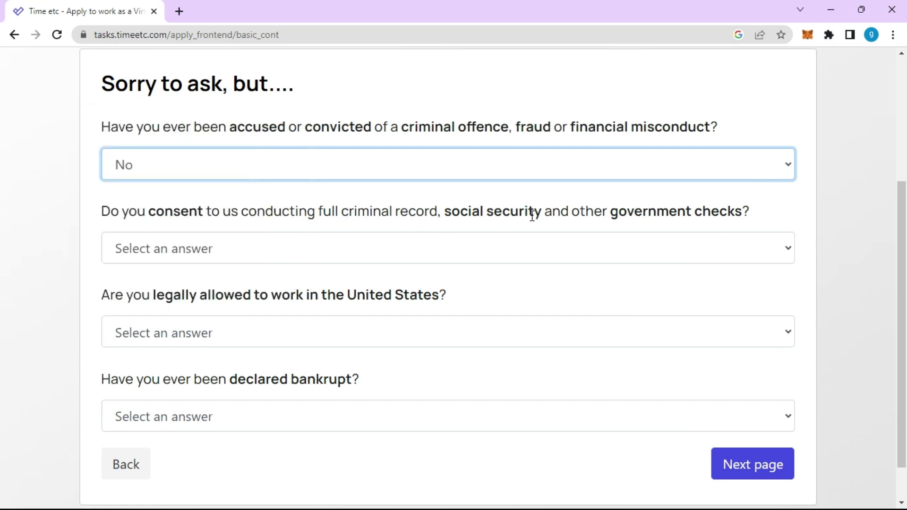
left_click(455, 249)
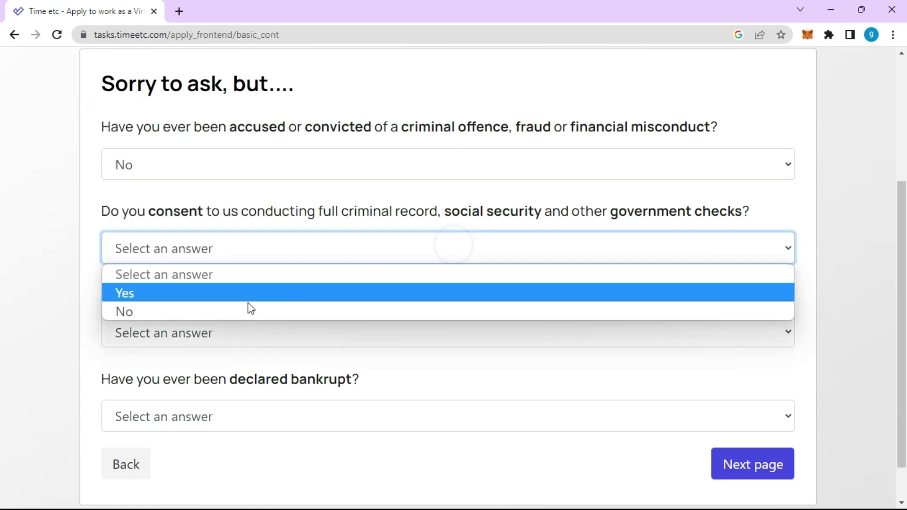
left_click(168, 295)
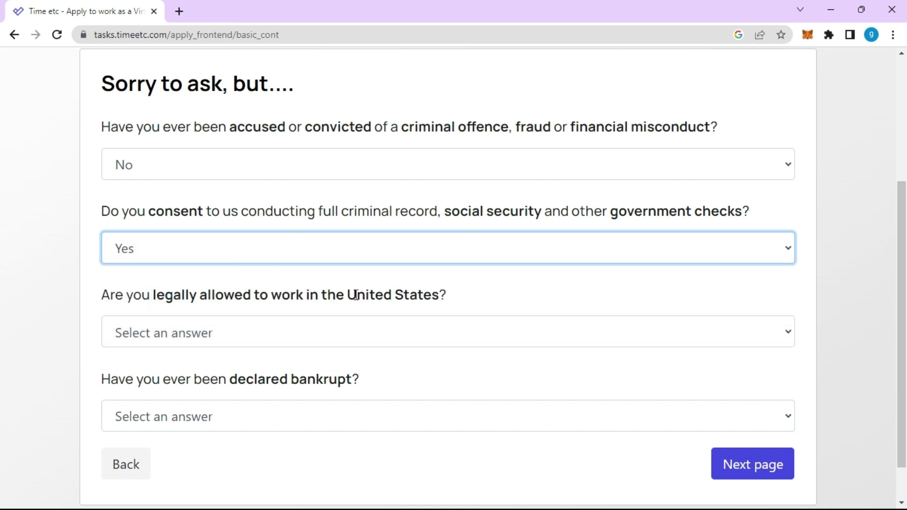
Step: Answer Yes to US work eligibility and No to bankruptcy, then submit the page
left_click(296, 339)
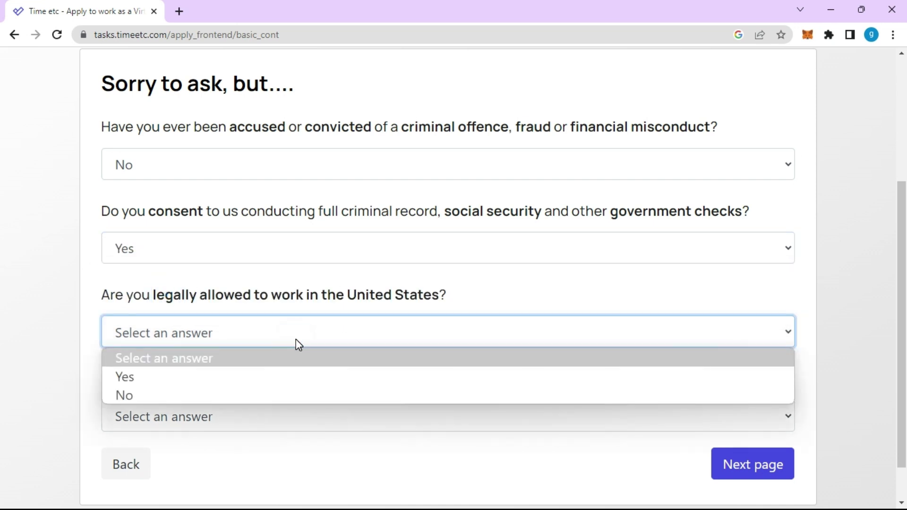
left_click(156, 377)
scroll(305, 314, "down", 1)
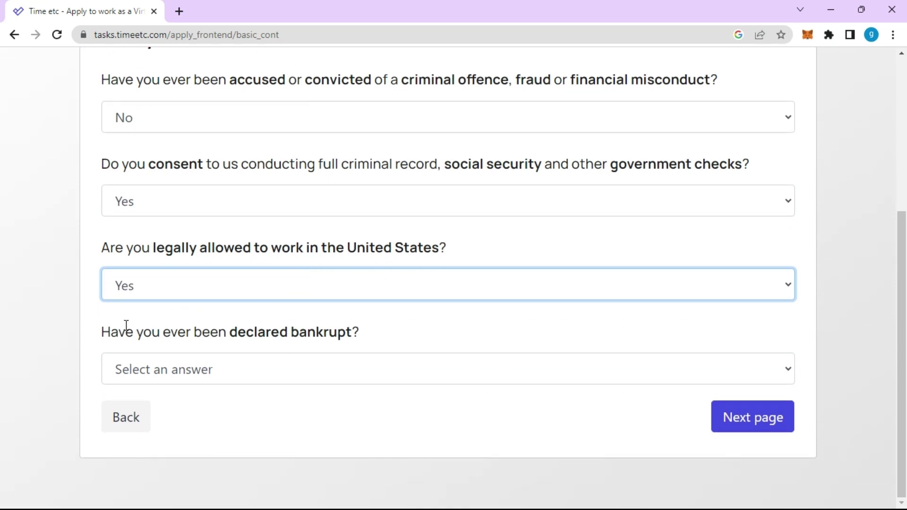
left_click(261, 369)
left_click(154, 433)
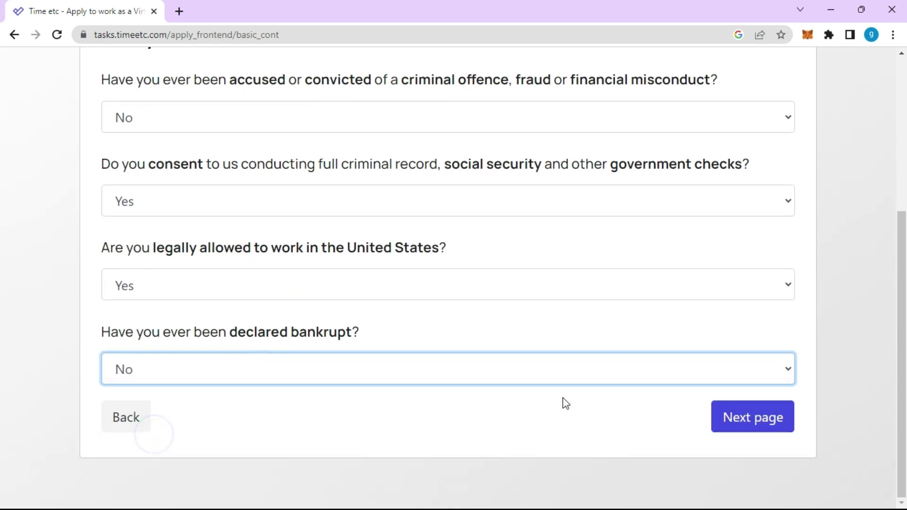
left_click(753, 422)
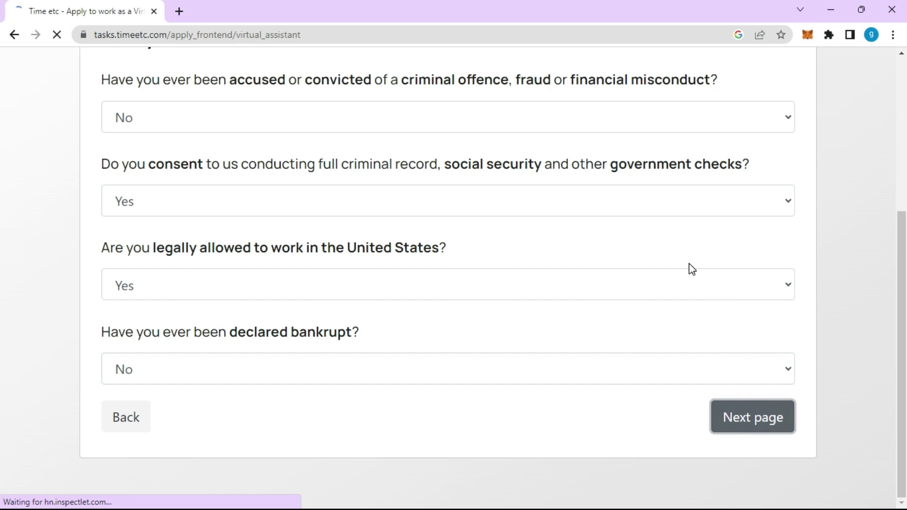
Step: Write the motivation paragraph: five years of remote VA work, interest in social media, research, data entry
scroll(565, 263, "down", 1)
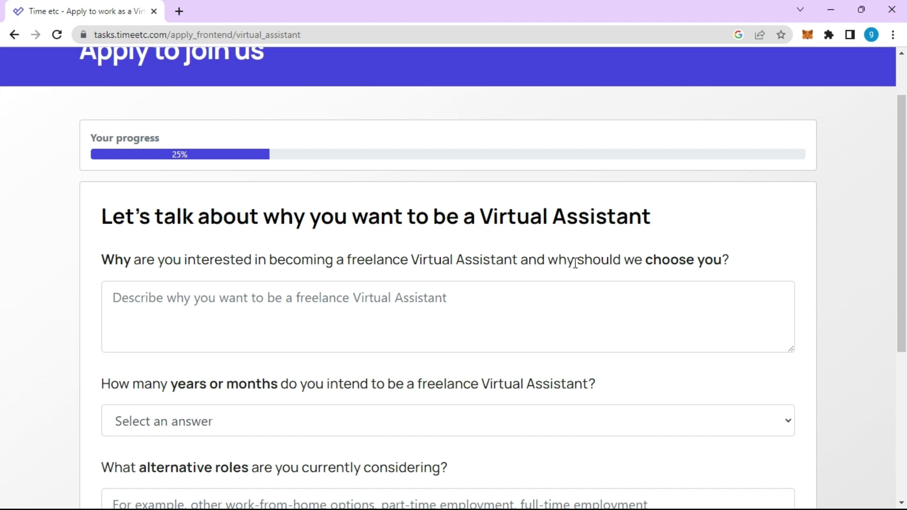
left_click(356, 323)
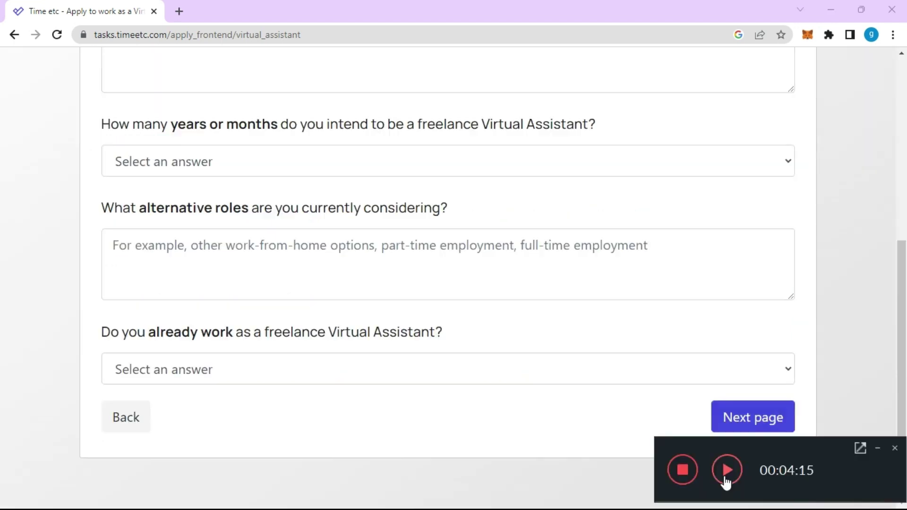
left_click(725, 481)
scroll(399, 325, "up", 5)
left_click(170, 308)
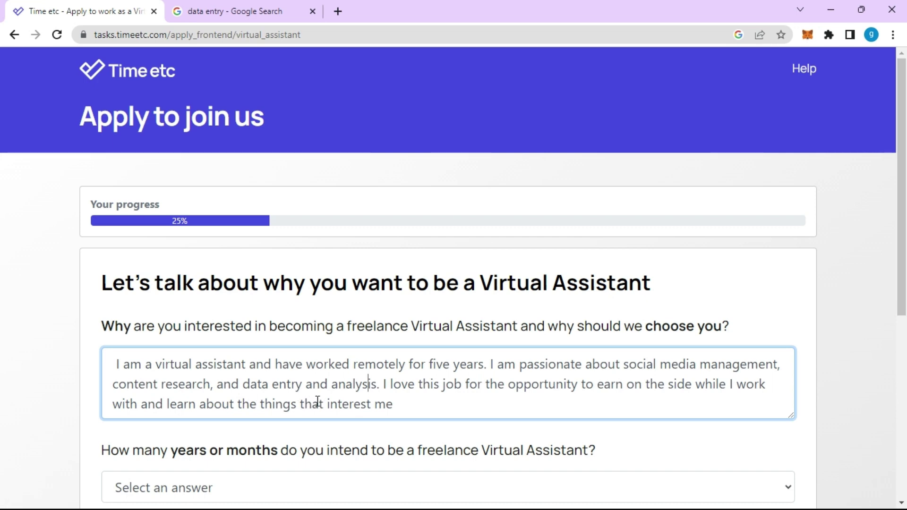
left_click(402, 403)
scroll(404, 407, "down", 1)
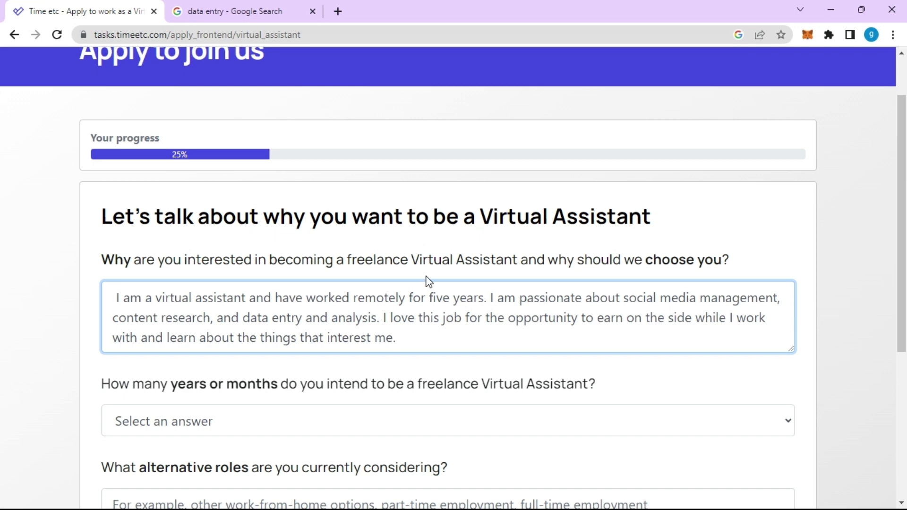
scroll(180, 385, "down", 1)
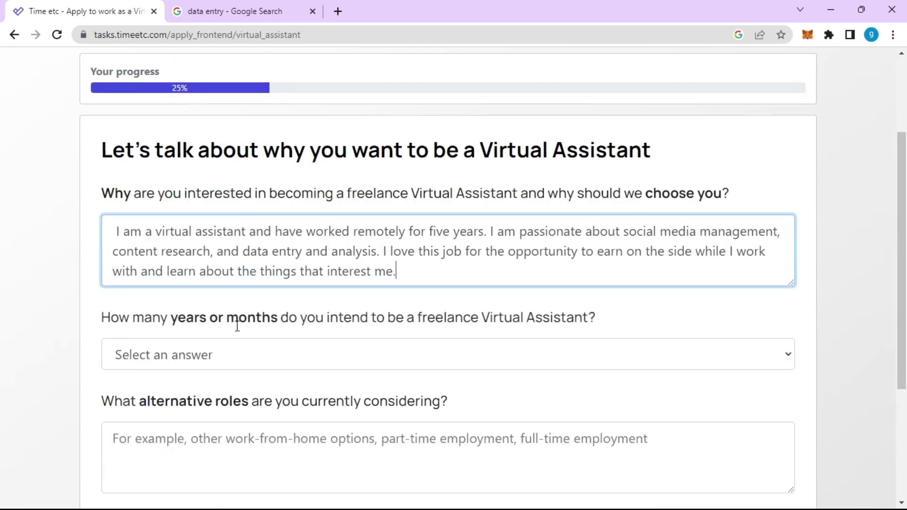
Step: Answer More than a year to the years-or-months question
left_click(480, 343)
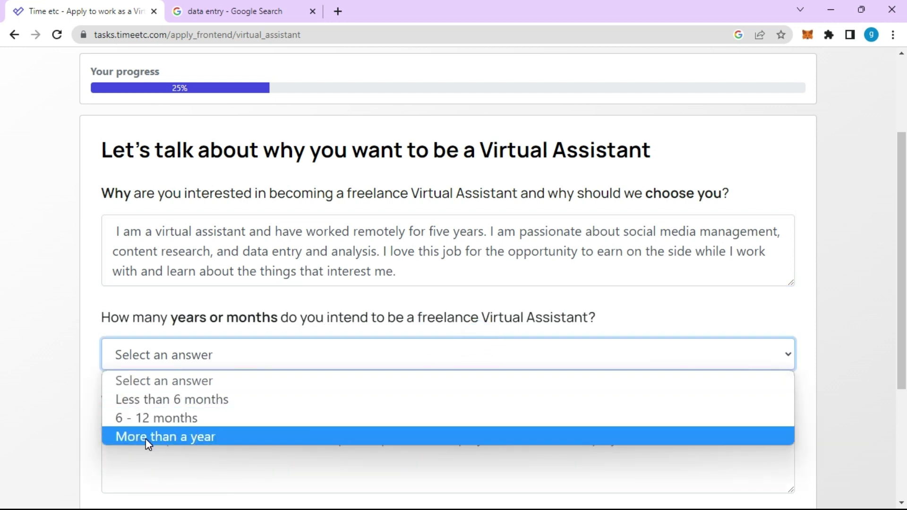
left_click(146, 438)
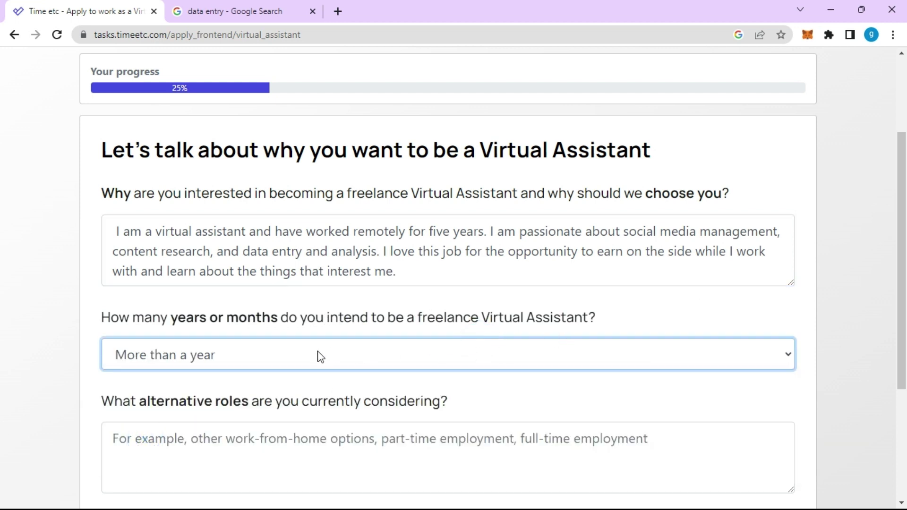
scroll(189, 358, "down", 2)
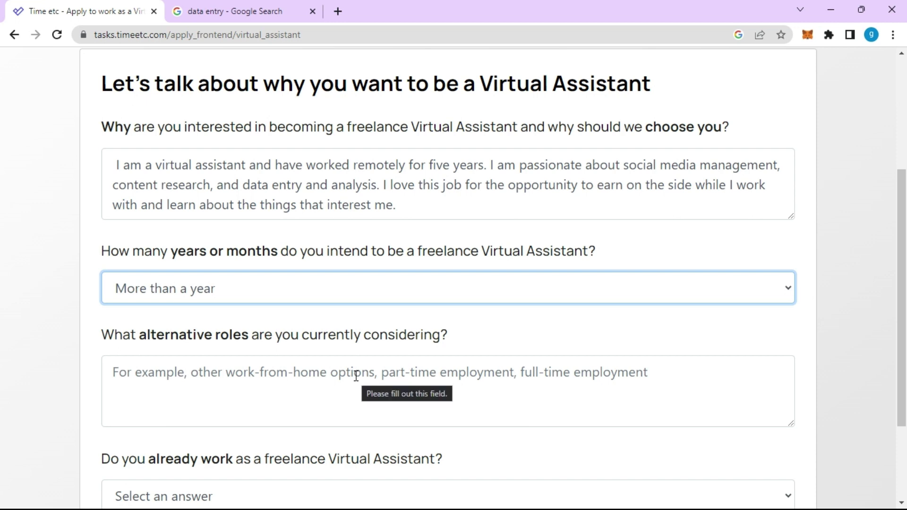
Step: Enter 'Part time employment' as the alternative role
left_click(432, 377)
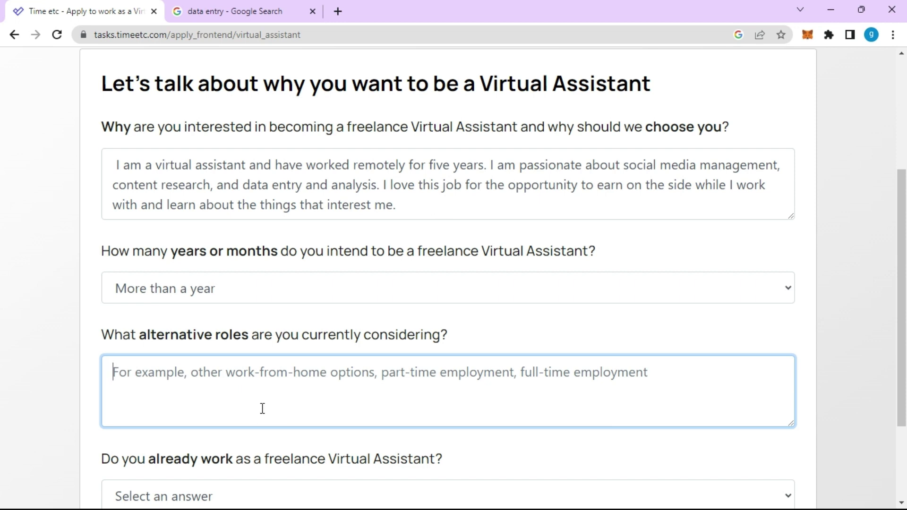
type("Wor")
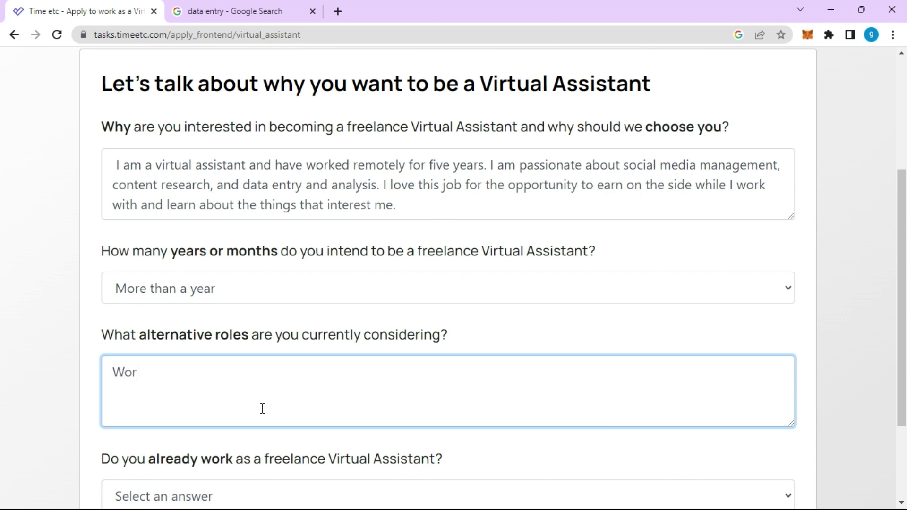
key("BackSpace")
key("BackSpace")
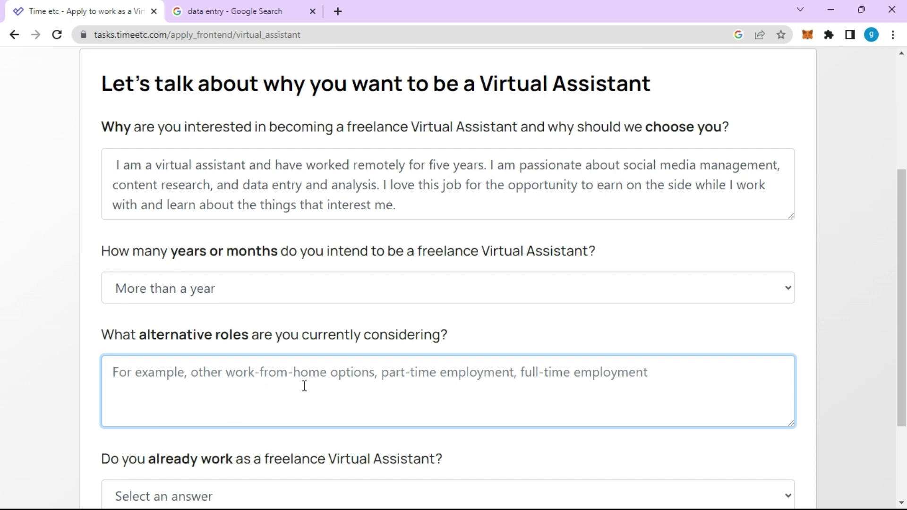
left_click(386, 374)
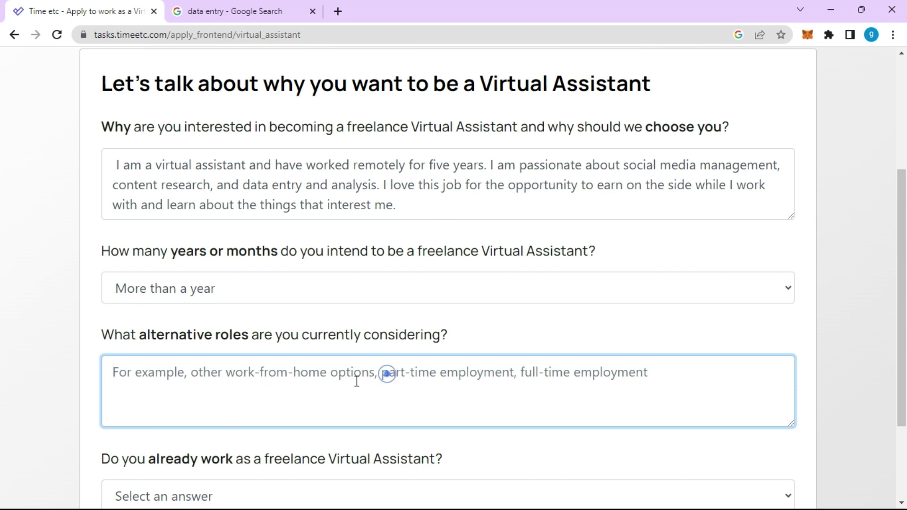
left_click(506, 381)
left_click(376, 394)
type("Part")
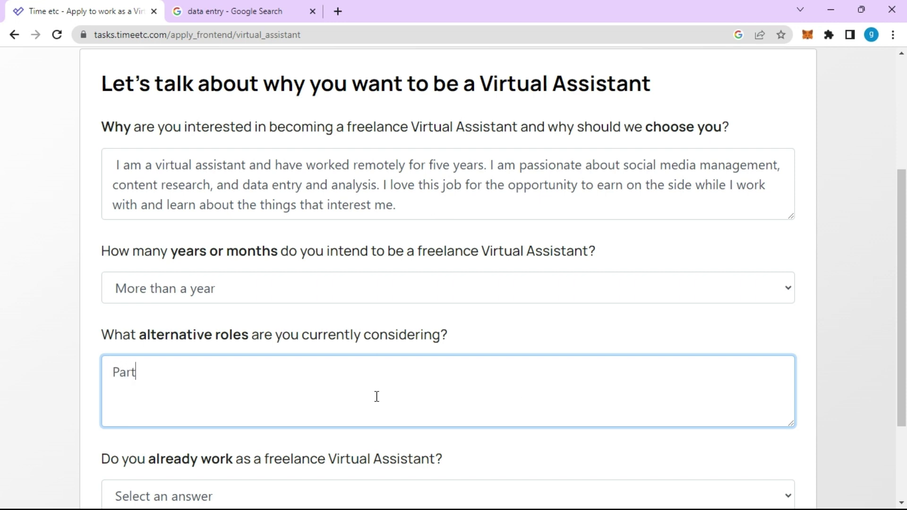
type(" time employ,e")
key("BackSpace")
type("me")
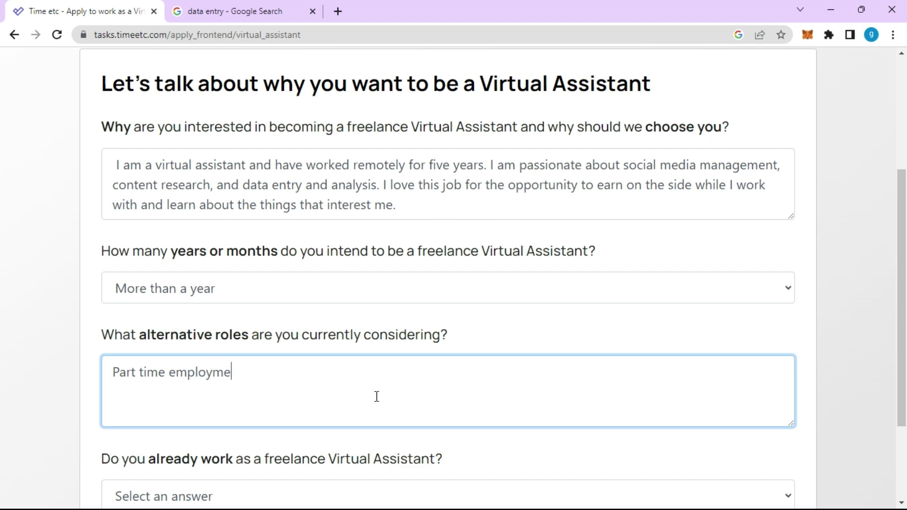
type("nt")
key("BackSpace")
scroll(349, 404, "down", 3)
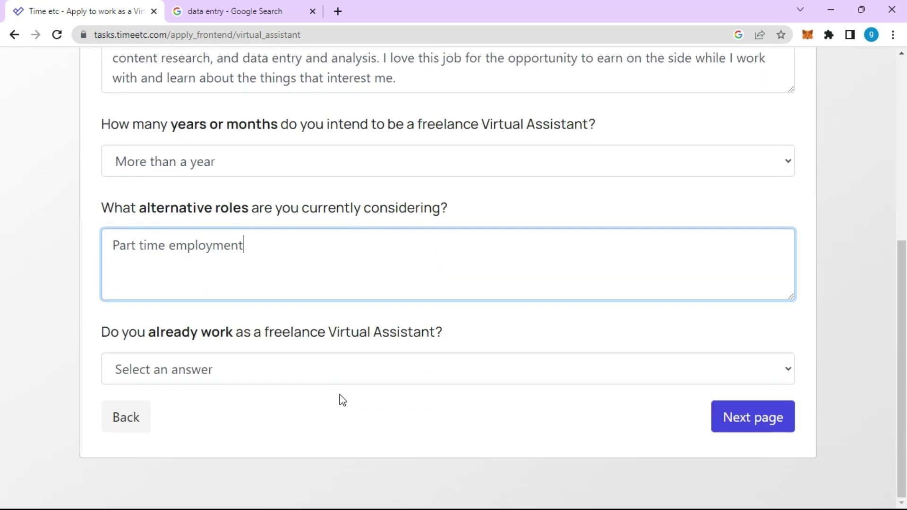
Step: Answer Yes to already working as a freelance VA and submit the page
left_click(227, 370)
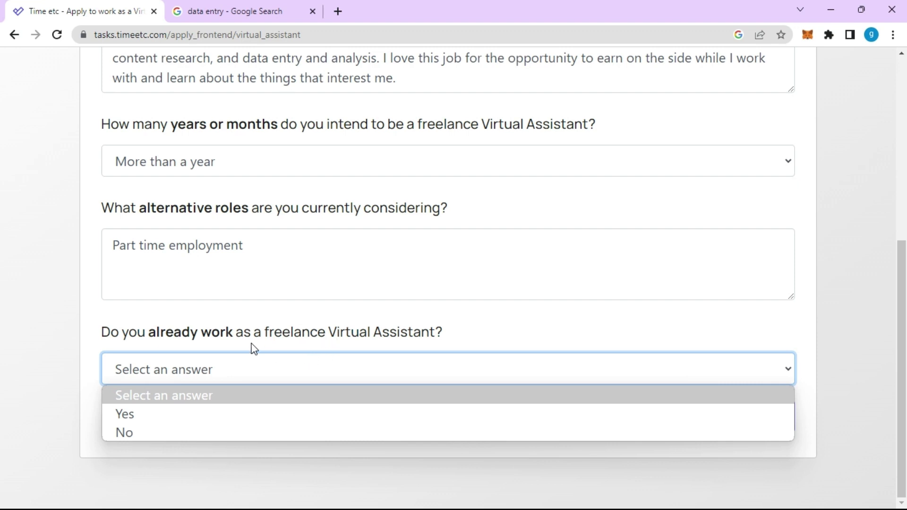
left_click(164, 410)
scroll(692, 409, "up", 5)
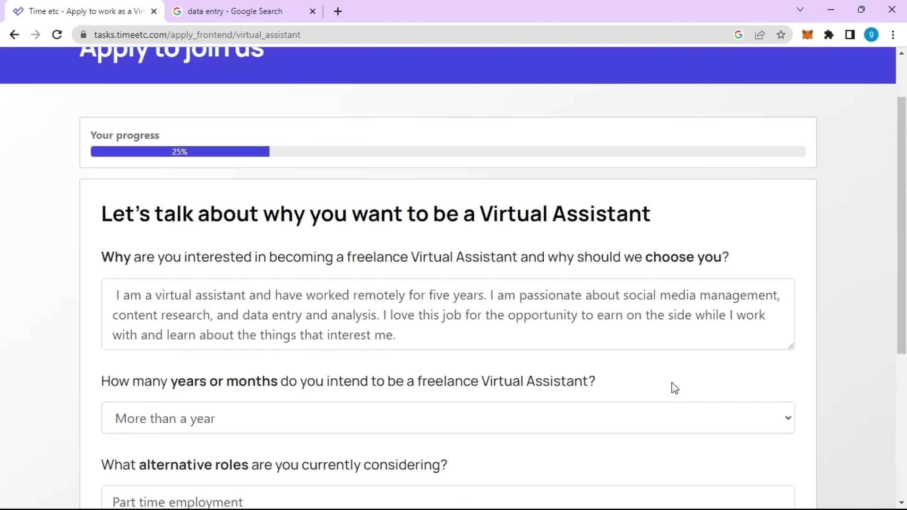
scroll(672, 385, "down", 2)
scroll(756, 433, "down", 3)
left_click(755, 420)
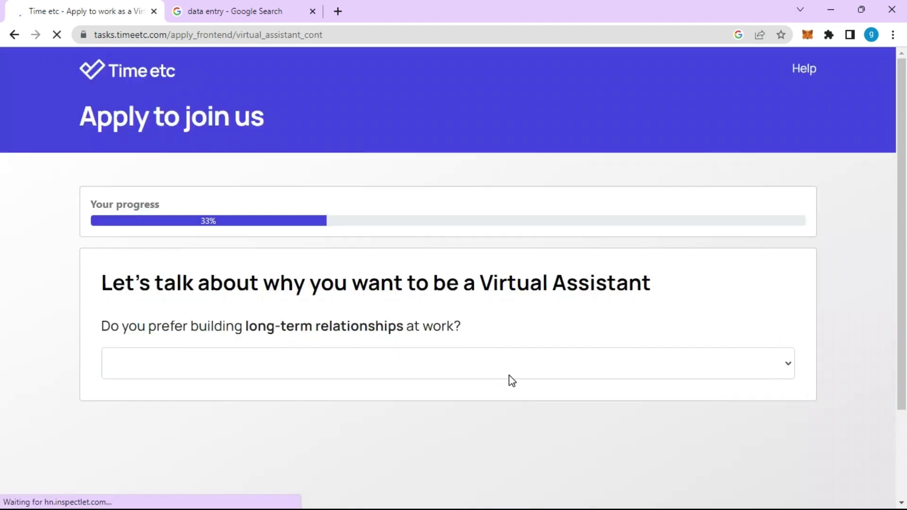
Step: Answer Yes to preferring long-term relationships and Yes to daytime calls and meetings
scroll(162, 307, "down", 7)
key("Return")
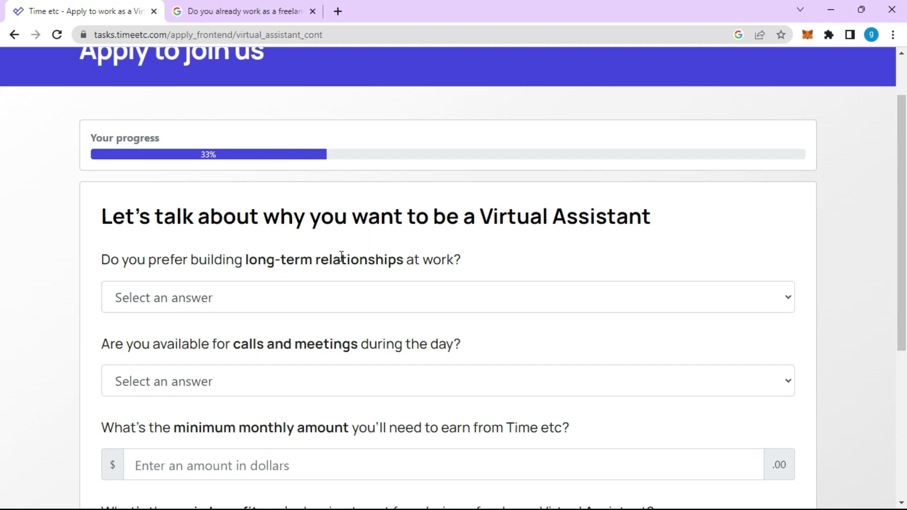
left_click(352, 292)
left_click(188, 339)
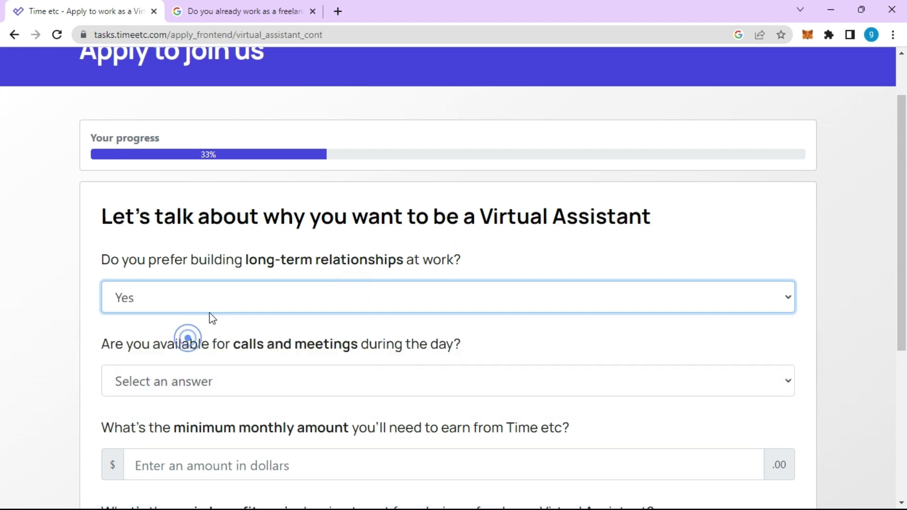
scroll(241, 266, "down", 1)
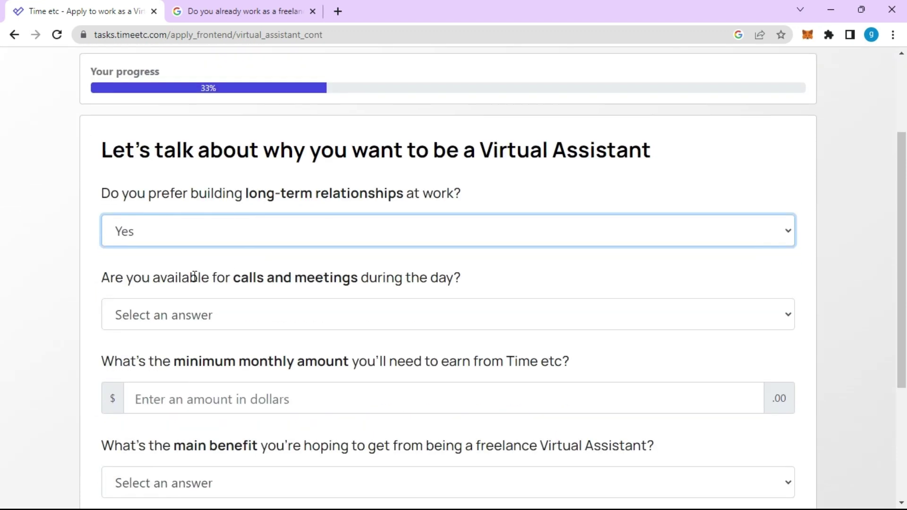
left_click(298, 323)
left_click(191, 358)
scroll(263, 286, "down", 1)
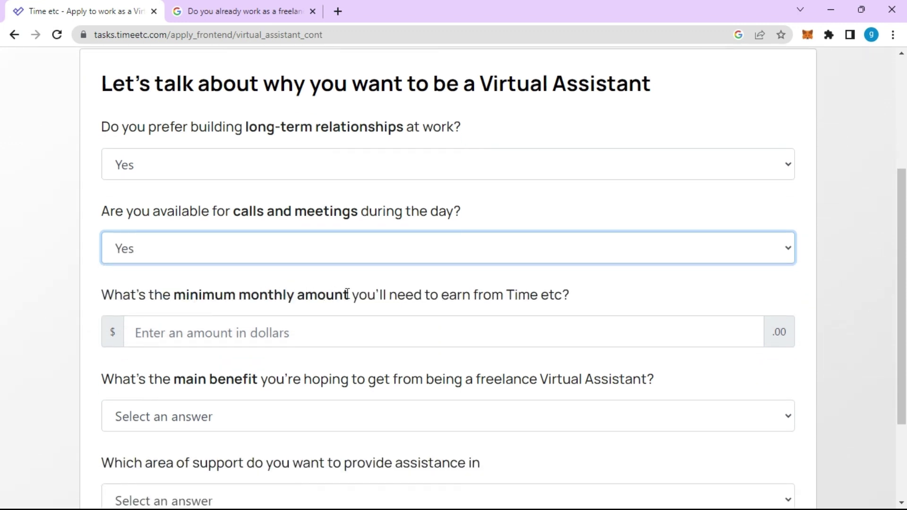
left_click(299, 336)
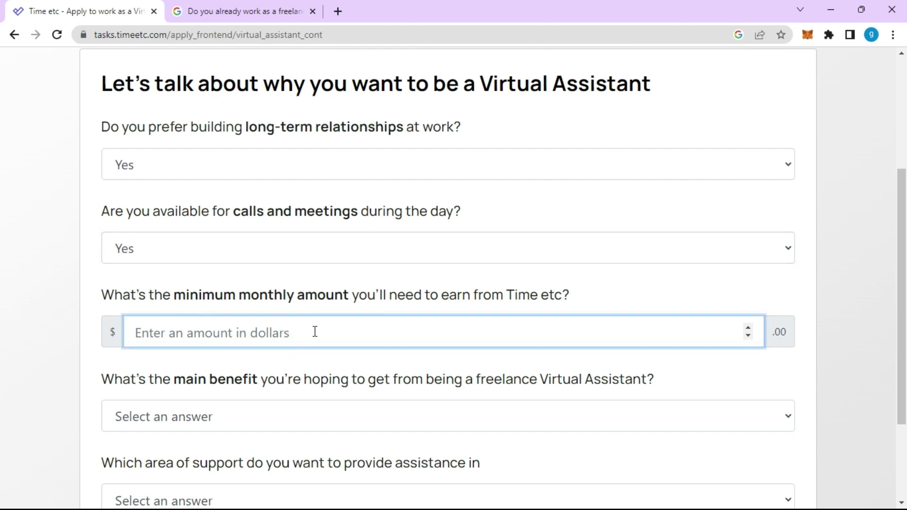
Step: Search Google for 'gcal' to bring up the calculator
left_click(258, 10)
left_click(246, 34)
type("g")
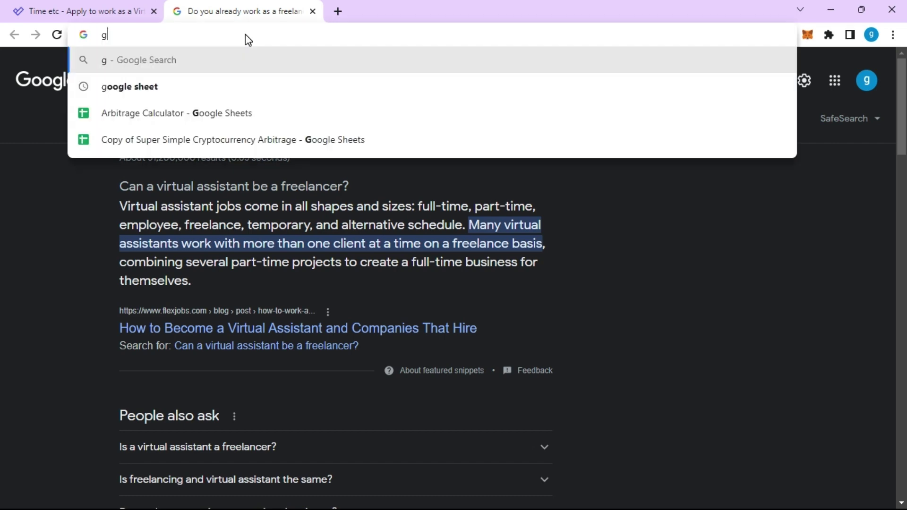
type("calculator")
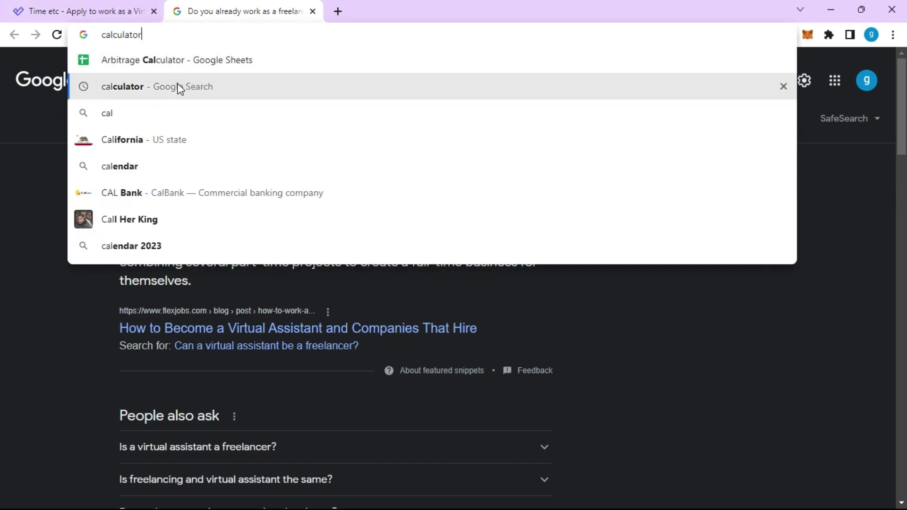
left_click(178, 87)
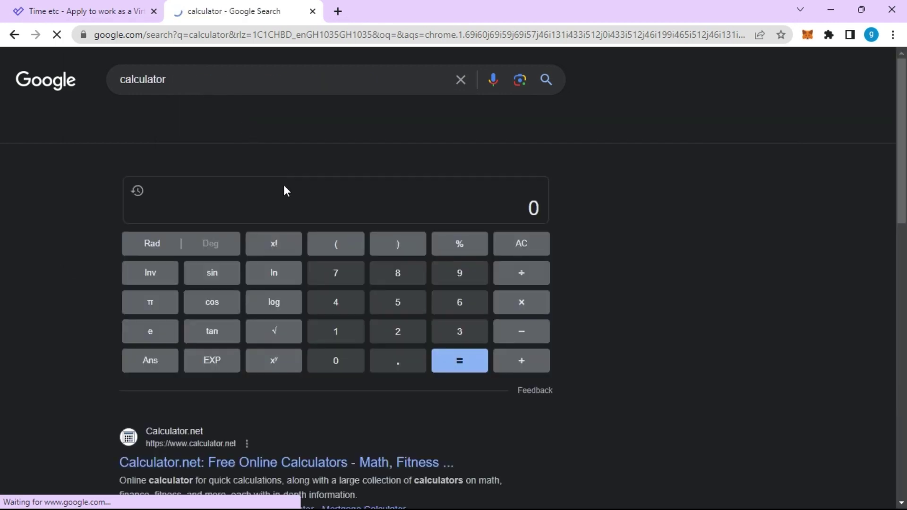
Step: Compute 5 × 17 = 85 on the calculator
left_click(408, 310)
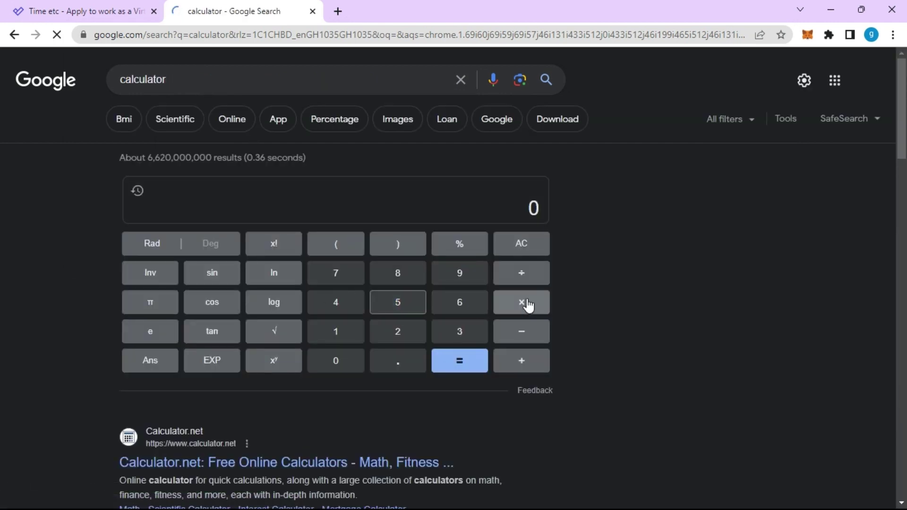
left_click(529, 305)
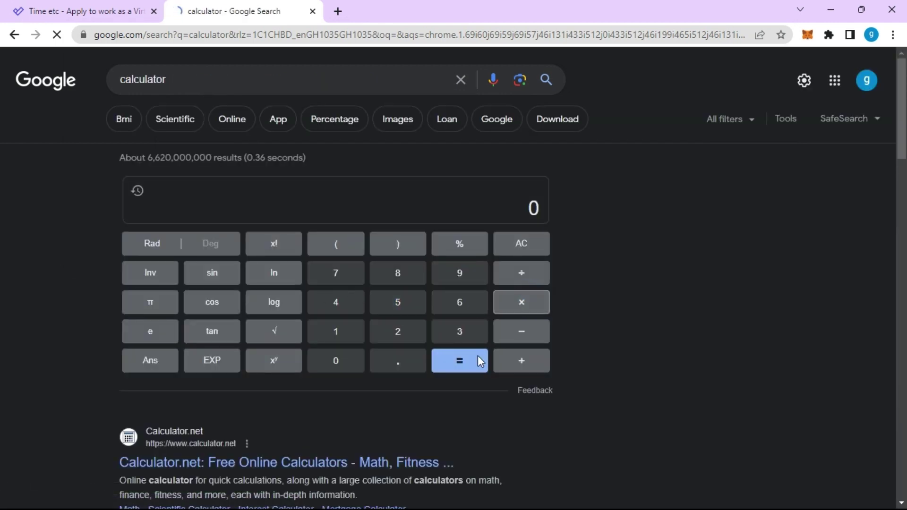
left_click(392, 307)
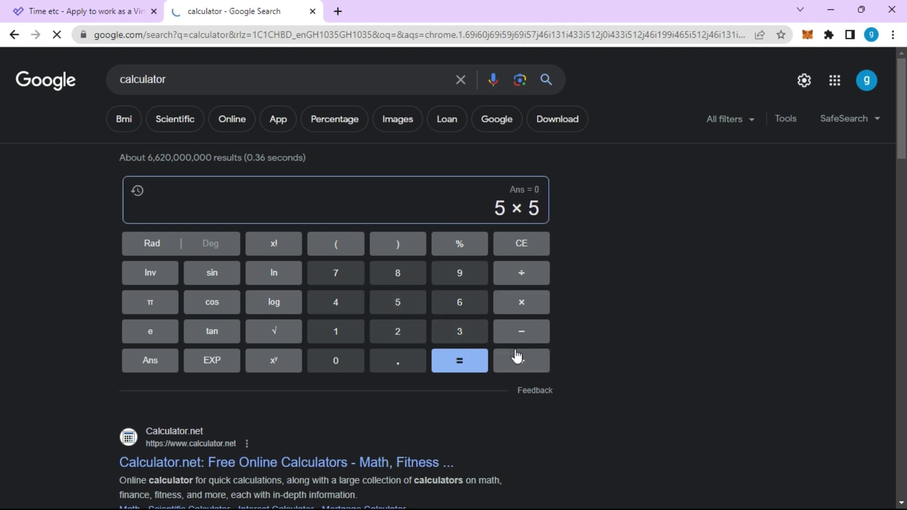
left_click(519, 243)
left_click(519, 243)
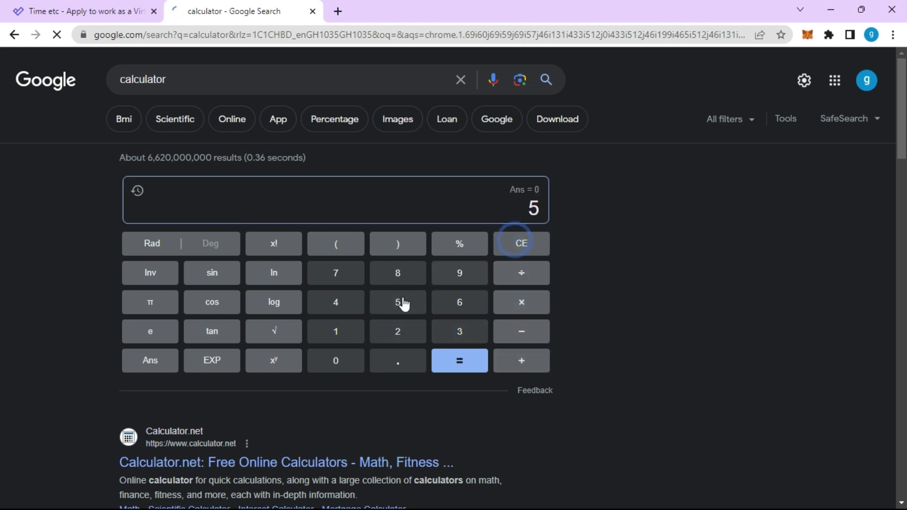
left_click(514, 305)
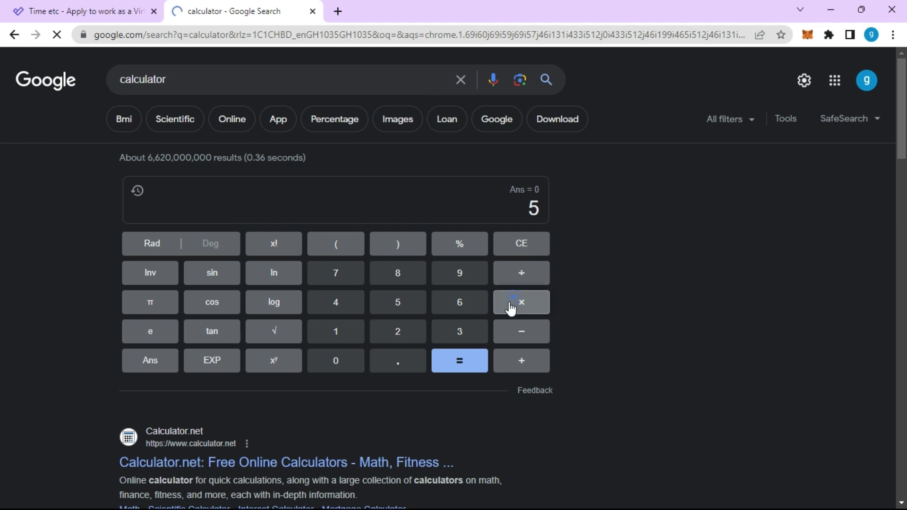
left_click(351, 331)
left_click(344, 274)
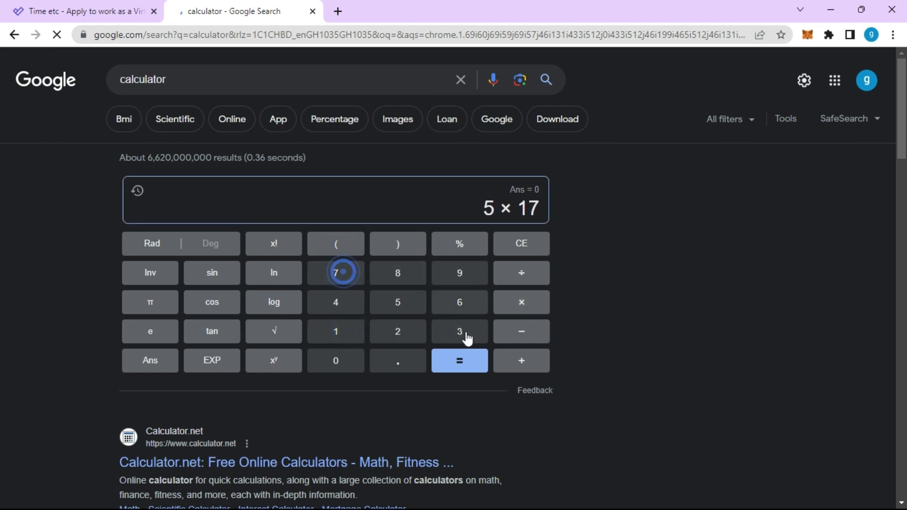
left_click(467, 364)
Step: Multiply the result by 30 to get 2550
left_click(14, 13)
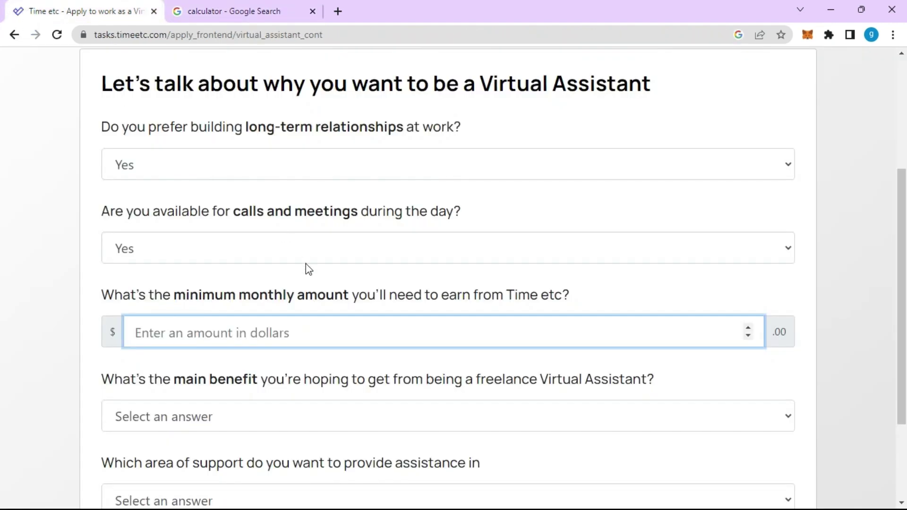
left_click(178, 12)
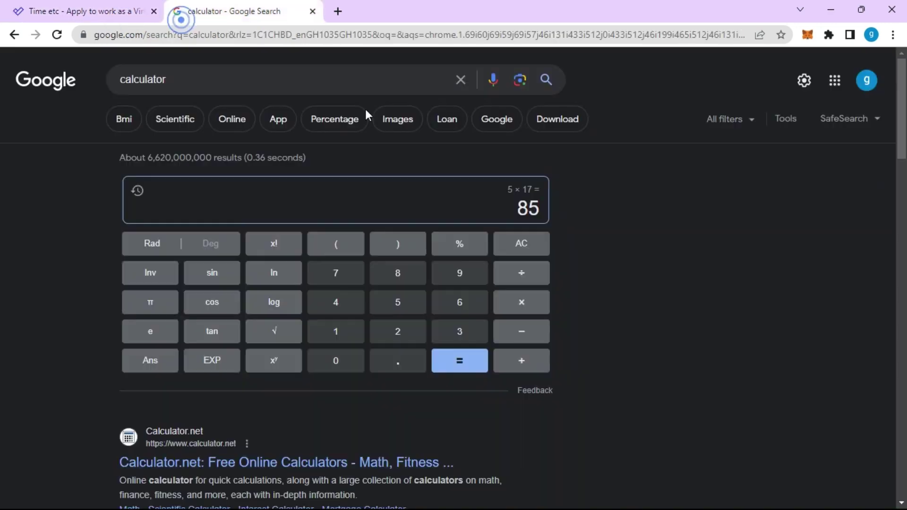
left_click(516, 305)
left_click(461, 331)
left_click(337, 362)
left_click(460, 362)
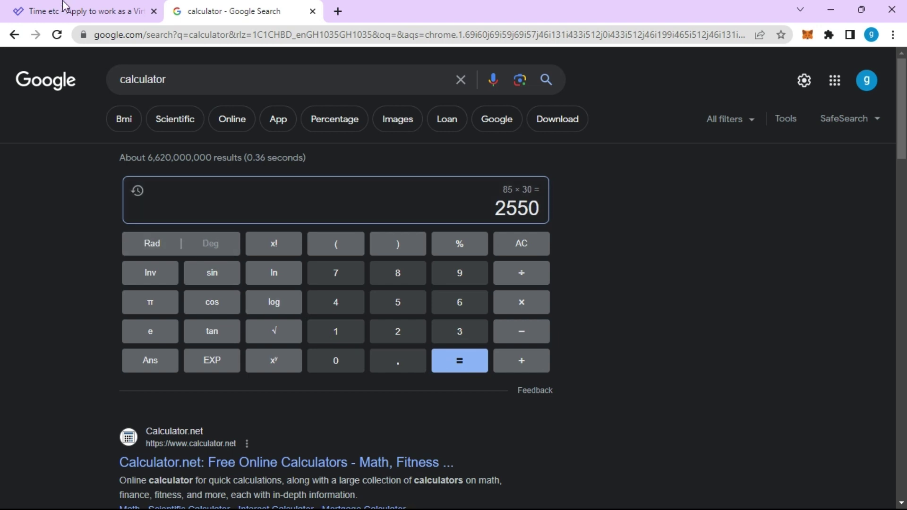
Step: Enter 2500 as the minimum monthly amount on the application form
left_click(45, 11)
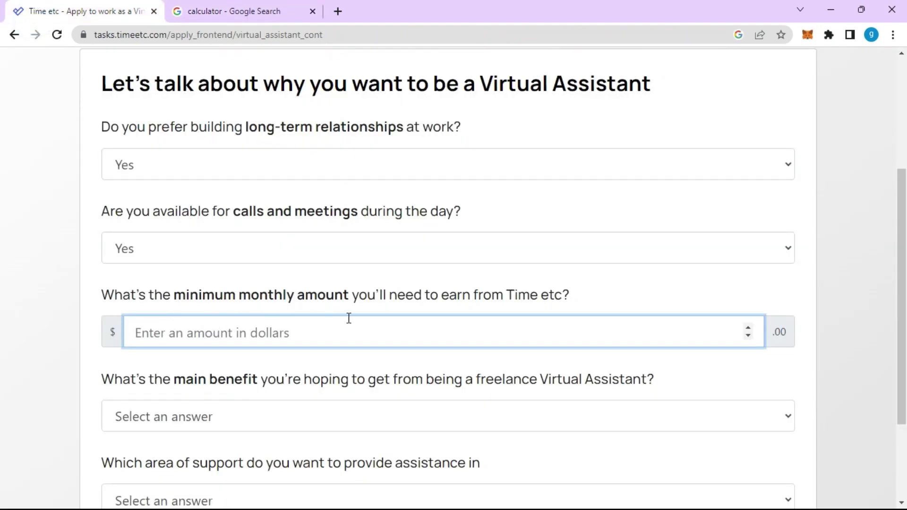
left_click(248, 336)
type("2")
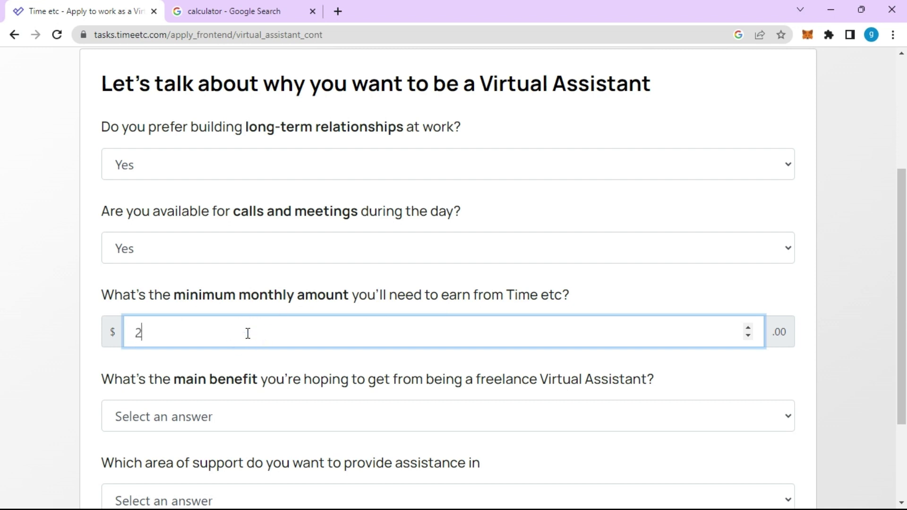
type("500")
left_click(750, 329)
left_click(317, 342)
double_click(317, 344)
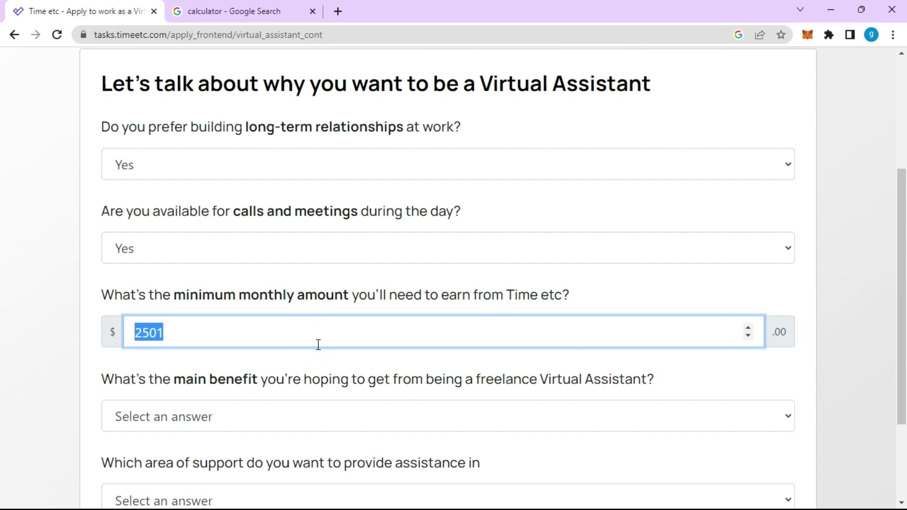
key("BackSpace")
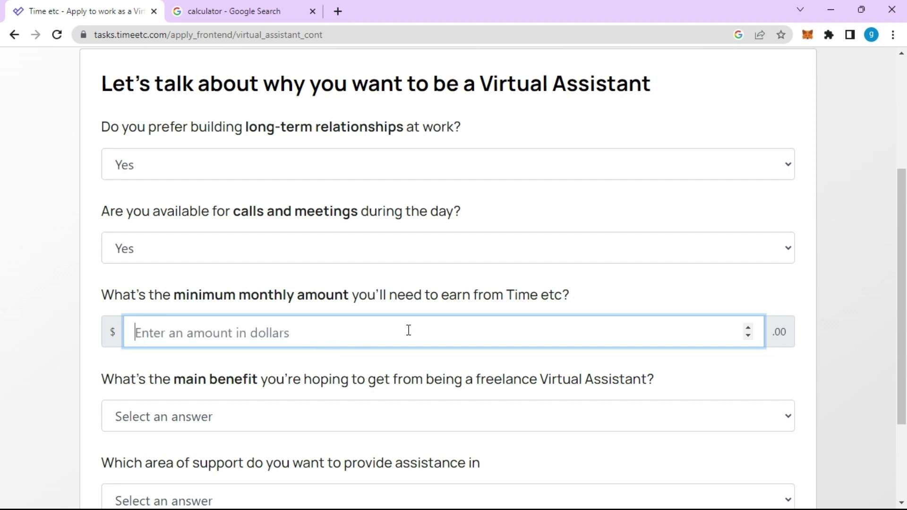
left_click(747, 335)
left_click(747, 336)
left_click(745, 330)
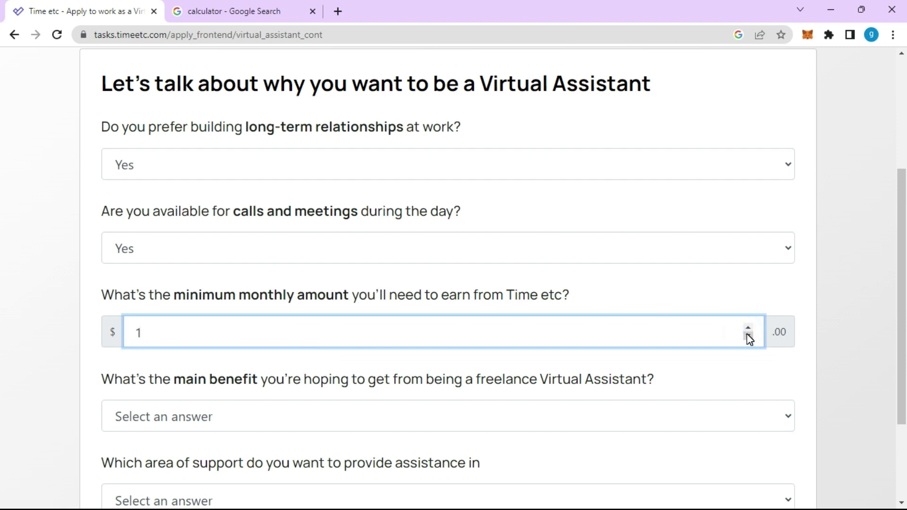
left_click(747, 334)
left_click(748, 335)
left_click(748, 335)
left_click(747, 335)
left_click(747, 335)
left_click(748, 335)
left_click(748, 335)
left_click(748, 335)
left_click(746, 335)
left_click(747, 335)
left_click(747, 335)
left_click(747, 329)
left_click(746, 330)
left_click_drag(746, 330, 745, 331)
key("BackSpace")
key("BackSpace")
type("2500")
Step: Choose helping others as the main benefit and Marketing as support area, then submit
left_click(366, 426)
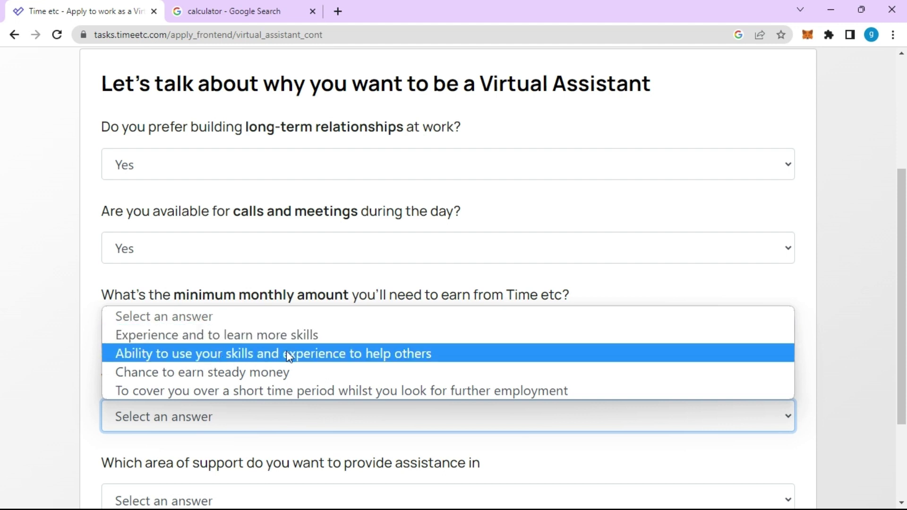
left_click(302, 358)
scroll(312, 361, "down", 3)
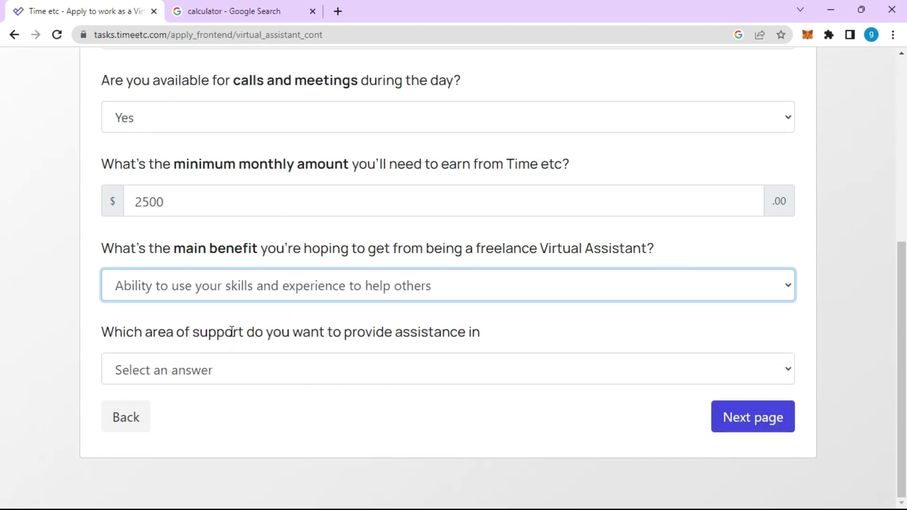
left_click(302, 370)
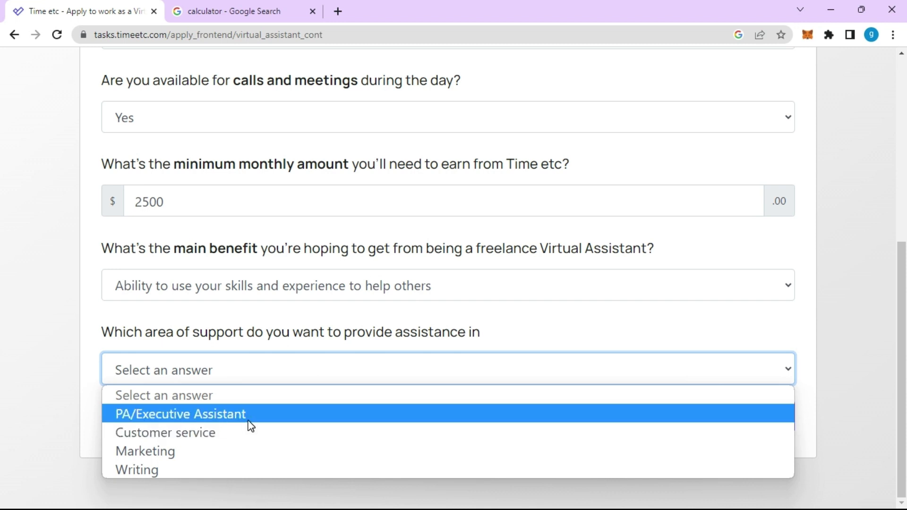
left_click(185, 451)
left_click(297, 370)
left_click(297, 370)
left_click(730, 417)
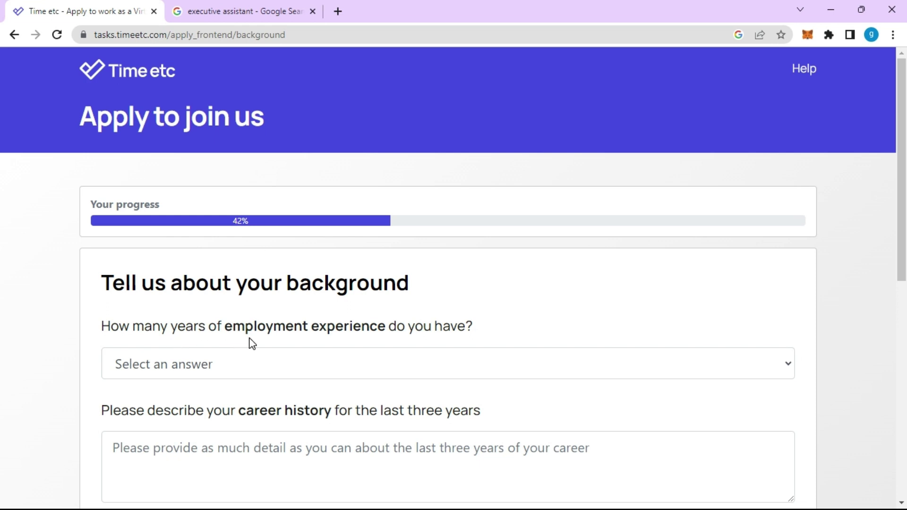
Step: Select 4-6 years for employment experience, leaving the career history box to fill next
left_click(332, 365)
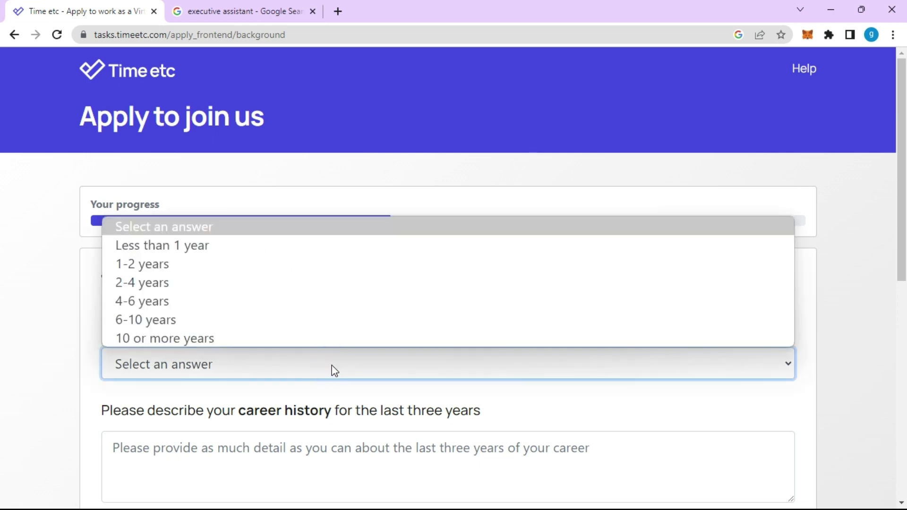
left_click(177, 301)
scroll(278, 369, "down", 2)
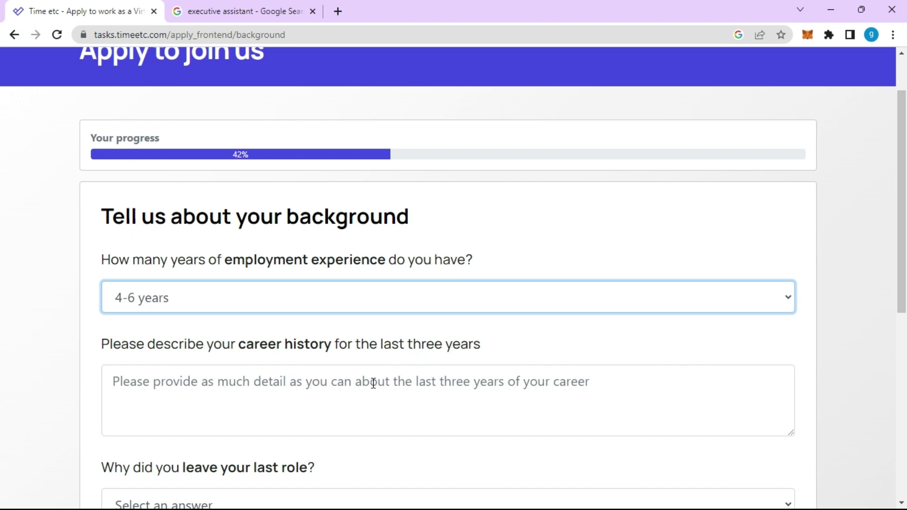
scroll(405, 384, "down", 2)
left_click(290, 353)
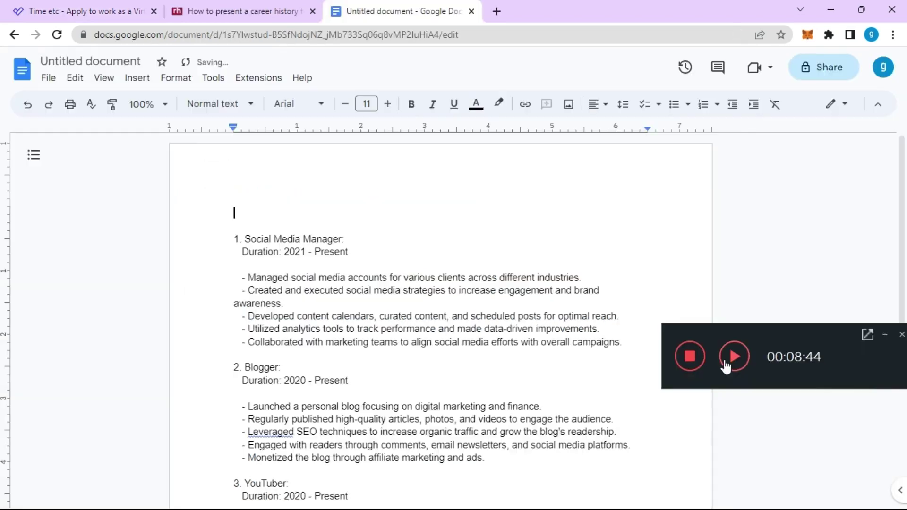
Step: Copy the whole '2. Blogger' entry from the career history document
left_click(725, 364)
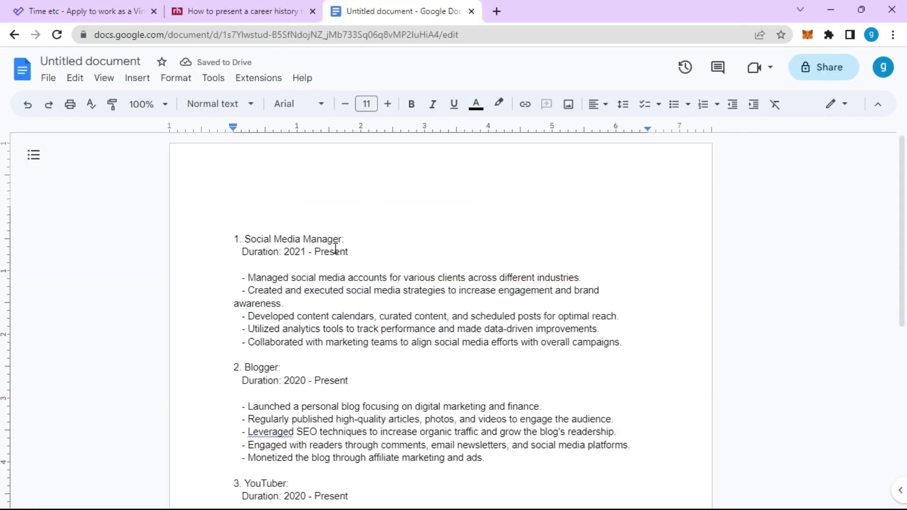
scroll(337, 246, "down", 3)
scroll(337, 246, "up", 2)
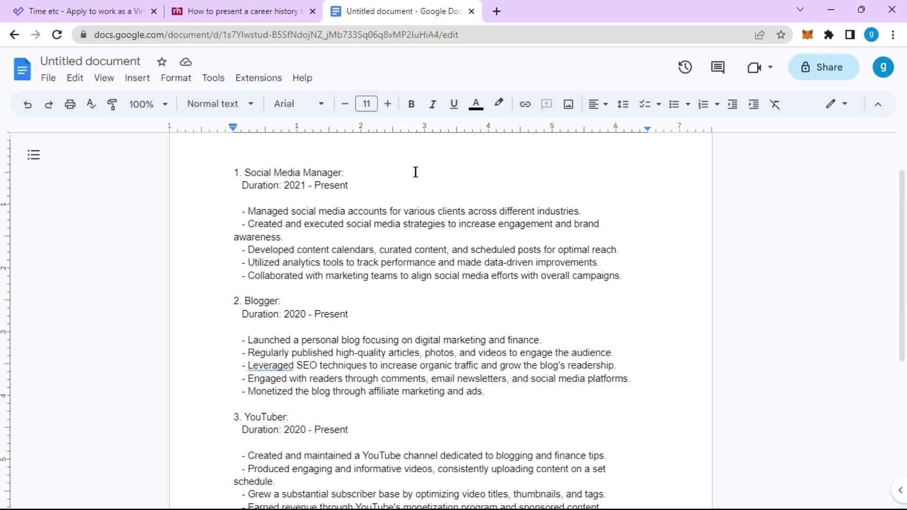
scroll(305, 296, "down", 2)
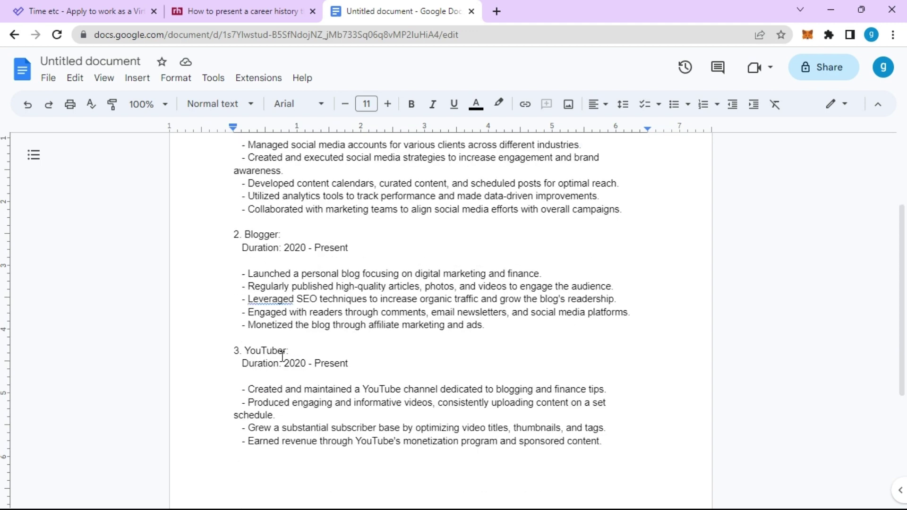
scroll(325, 305, "up", 3)
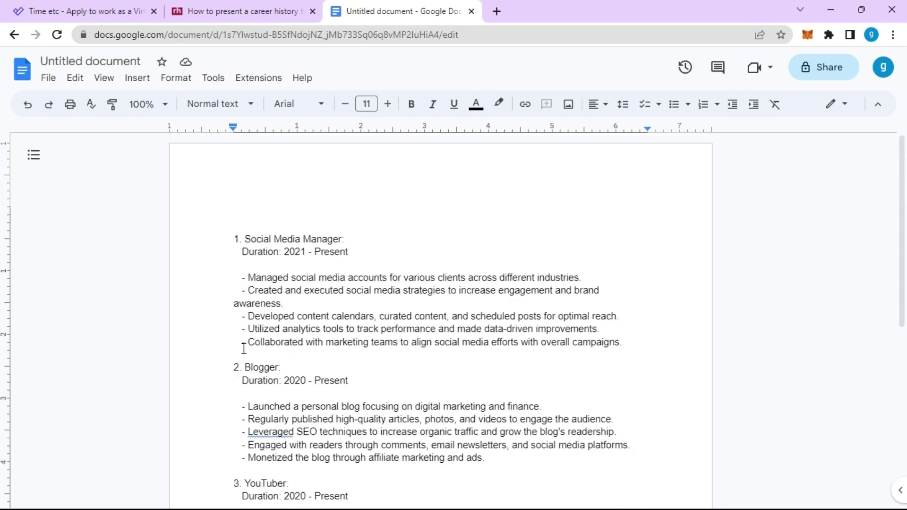
left_click(238, 367)
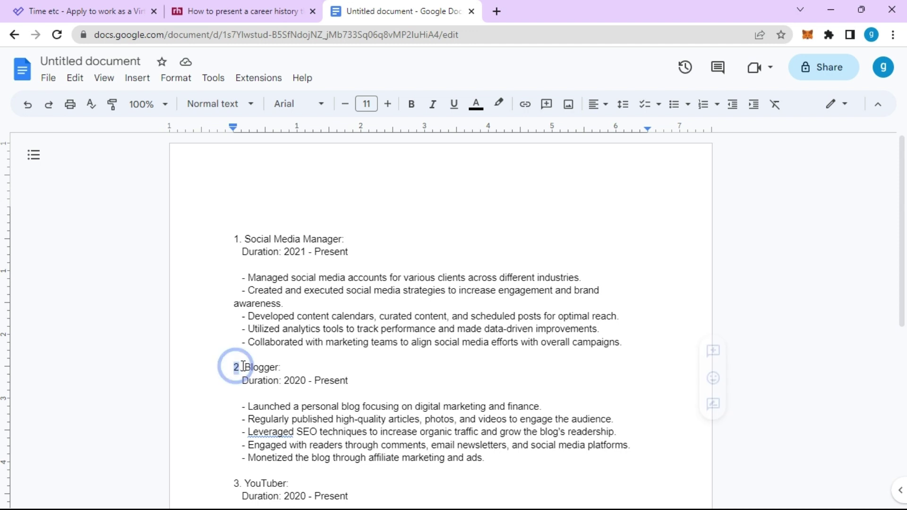
left_click_drag(237, 367, 491, 454)
right_click(487, 456)
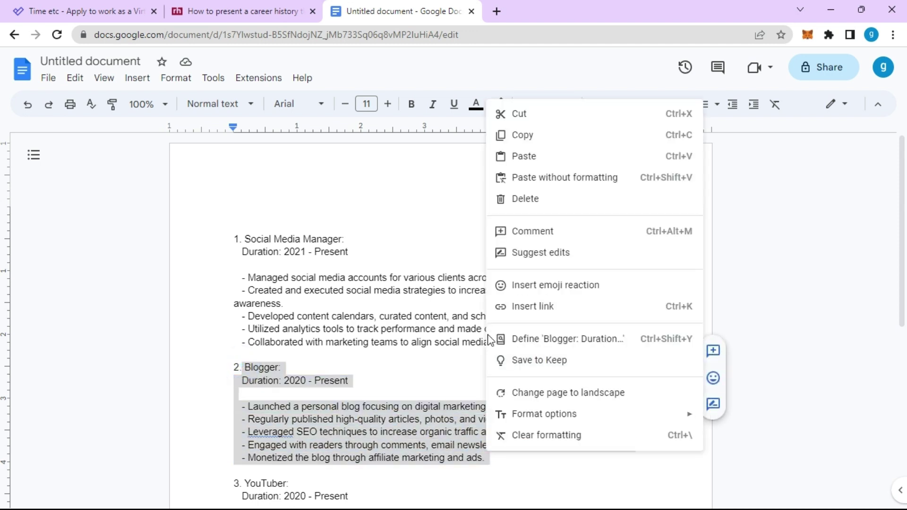
left_click(523, 135)
left_click(472, 158)
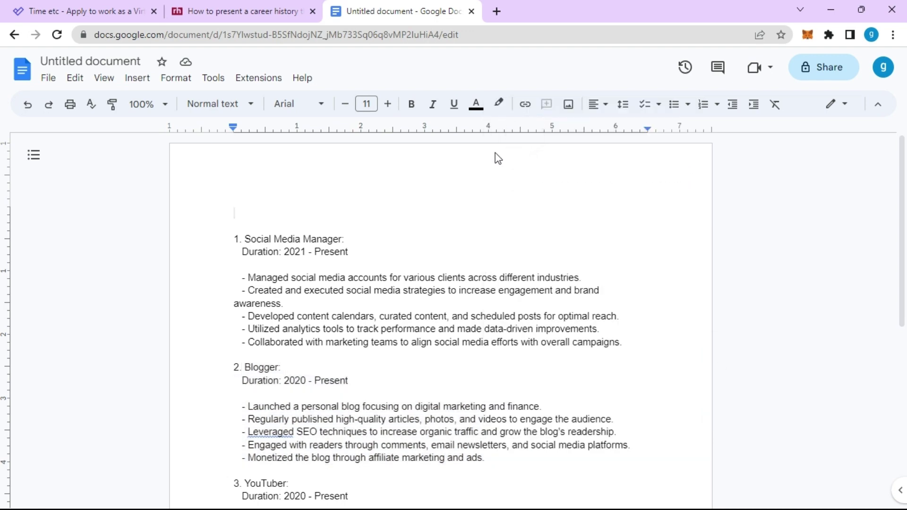
Step: Paste the copied Blogger entry into the Time etc career history box
left_click(188, 7)
left_click(87, 14)
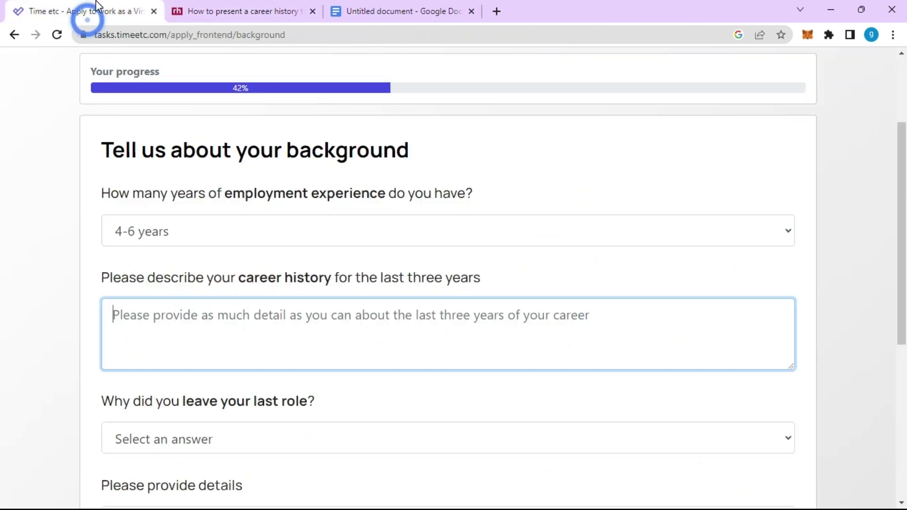
right_click(298, 344)
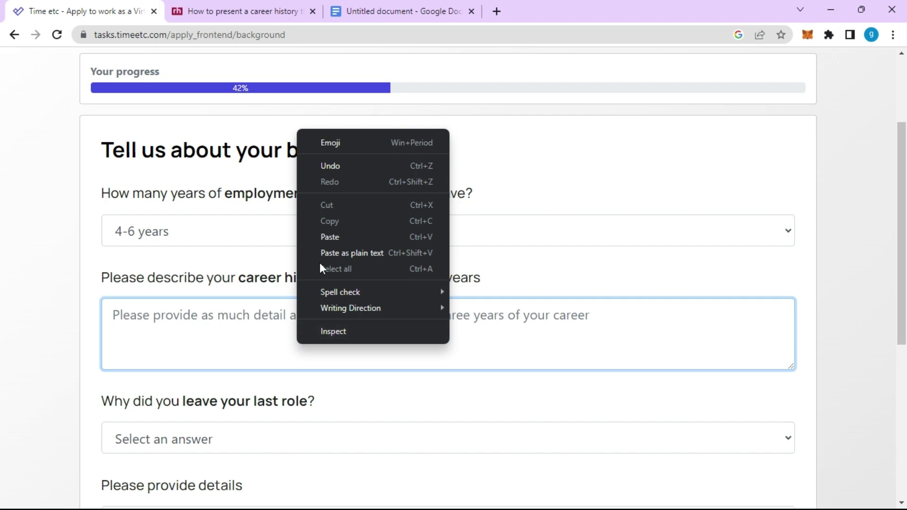
left_click(323, 233)
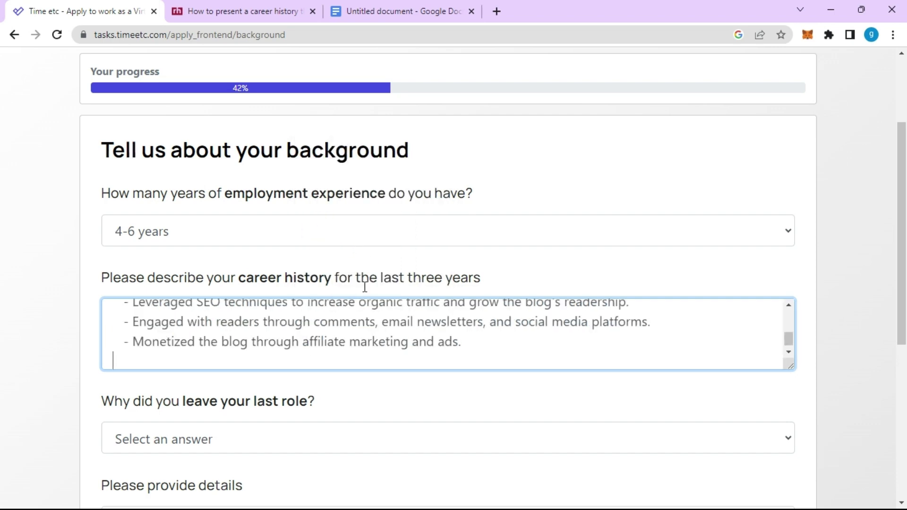
Step: Copy the YouTuber entry from the document and paste it into career history
left_click(385, 10)
scroll(307, 340, "down", 3)
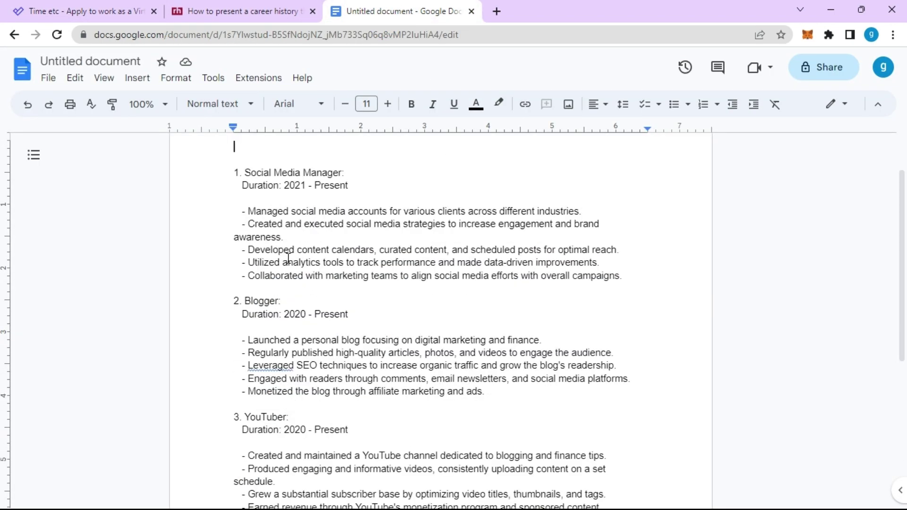
scroll(312, 266, "down", 2)
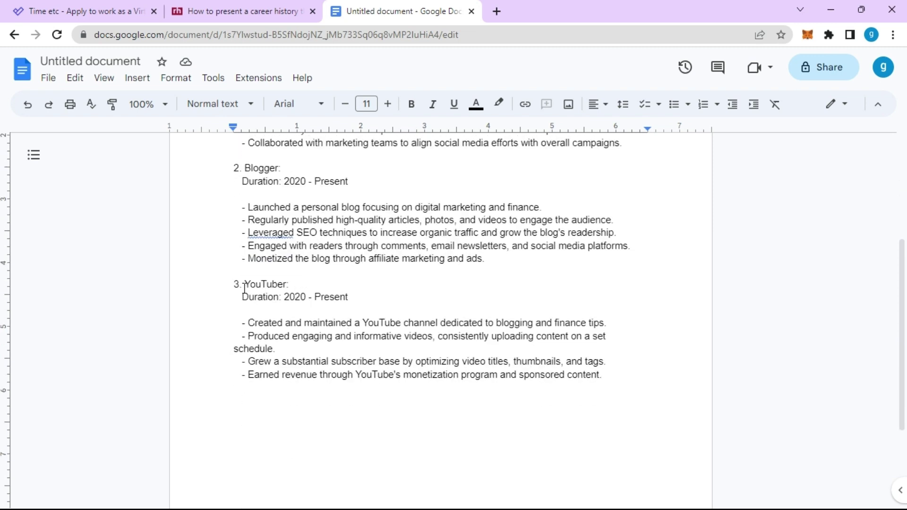
left_click_drag(246, 286, 606, 382)
right_click(365, 348)
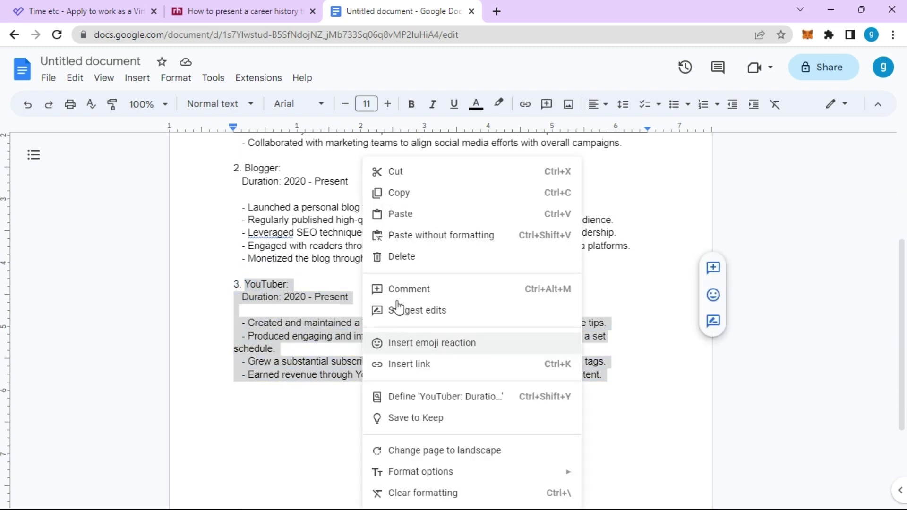
left_click(400, 194)
left_click(108, 33)
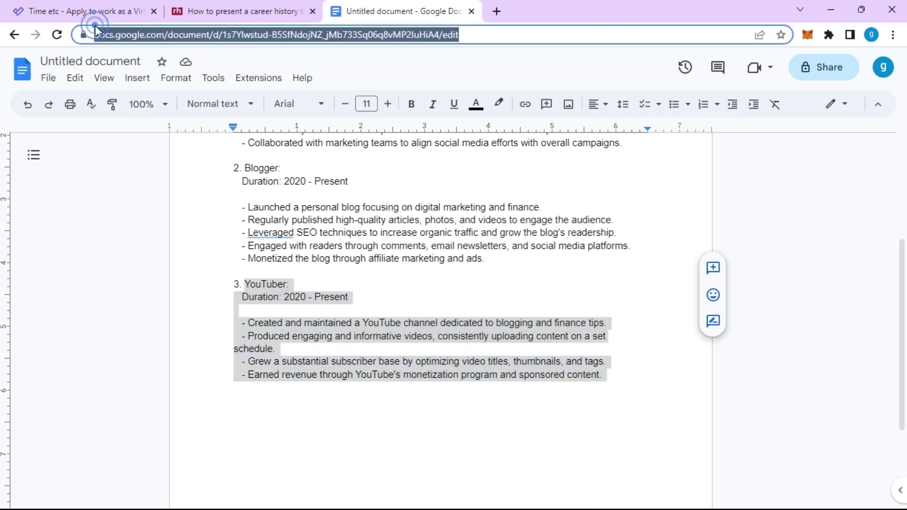
left_click(94, 11)
right_click(315, 356)
left_click(348, 247)
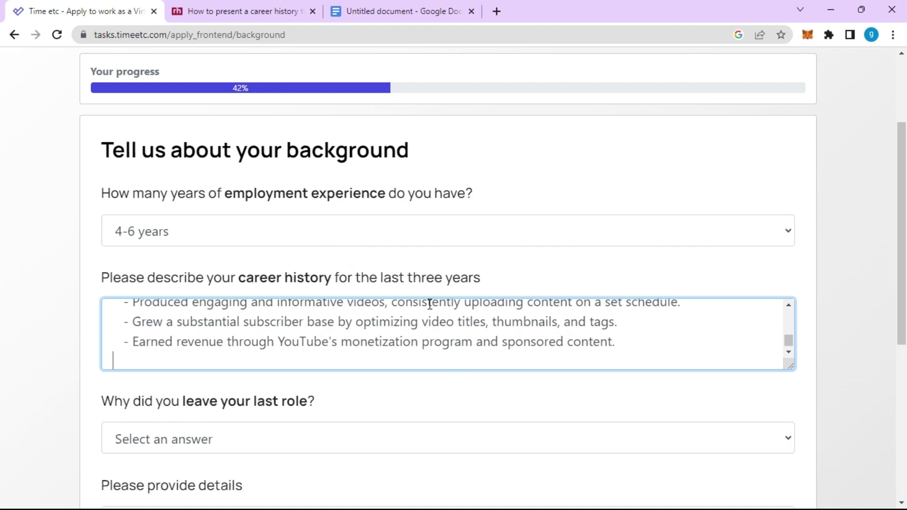
Step: Copy the Social Media Manager (2021 - Present) entry and paste it as plain text
left_click(362, 9)
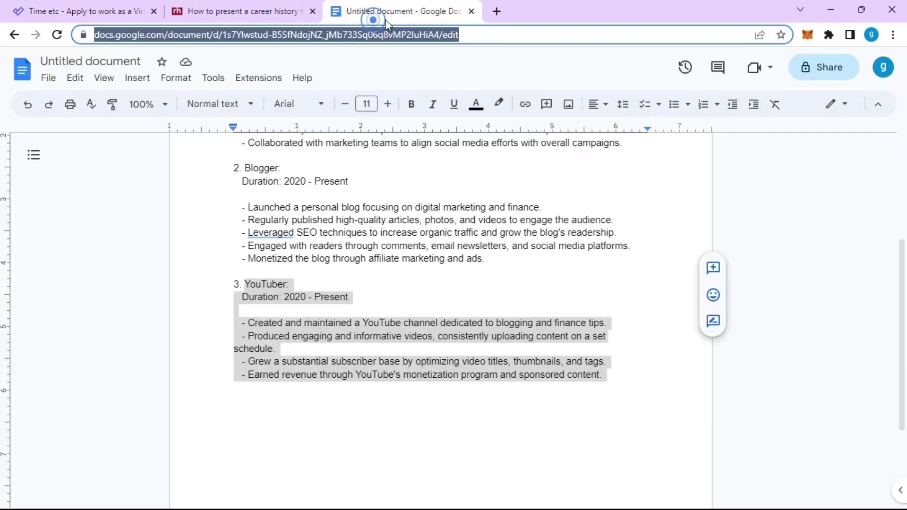
scroll(409, 296, "up", 4)
left_click(412, 326)
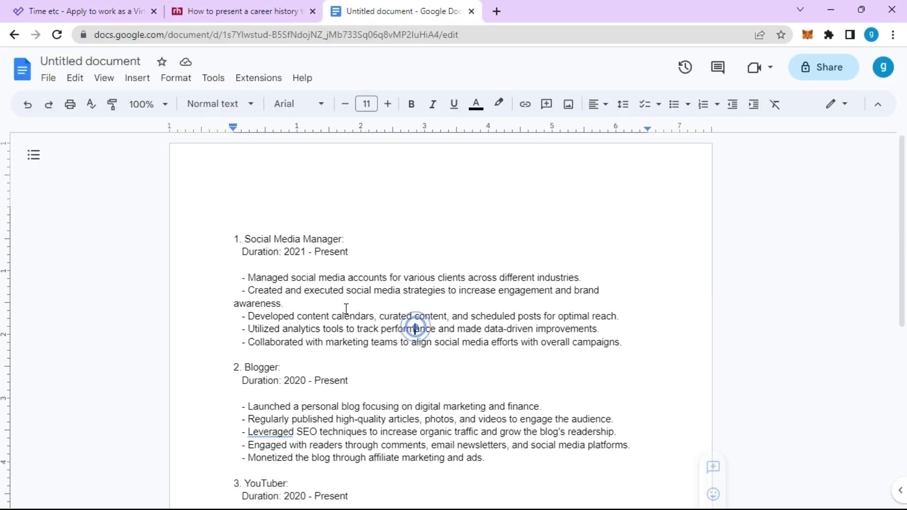
left_click_drag(244, 240, 624, 339)
right_click(478, 292)
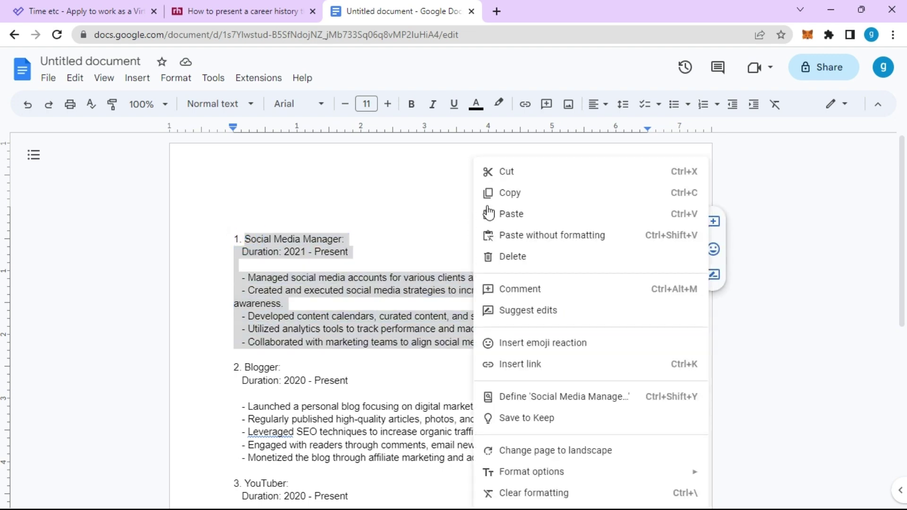
left_click(492, 192)
left_click(244, 11)
left_click(142, 11)
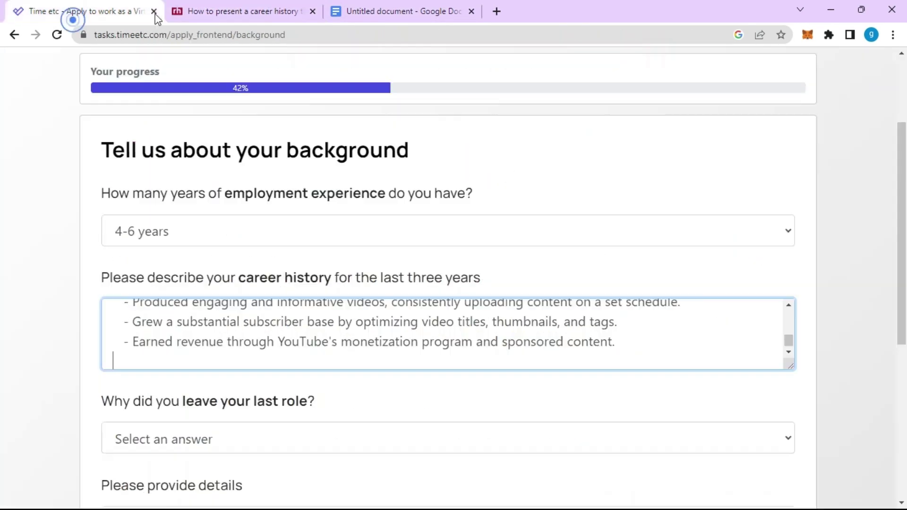
right_click(252, 361)
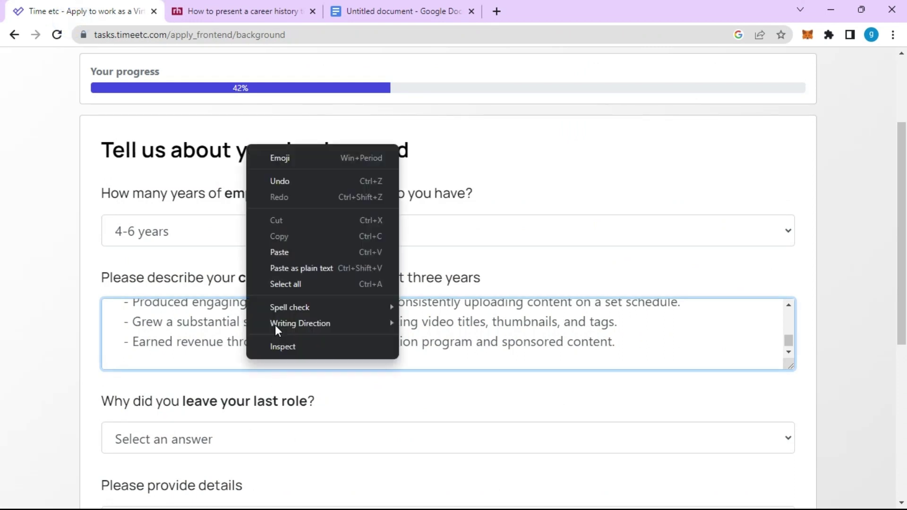
left_click(280, 265)
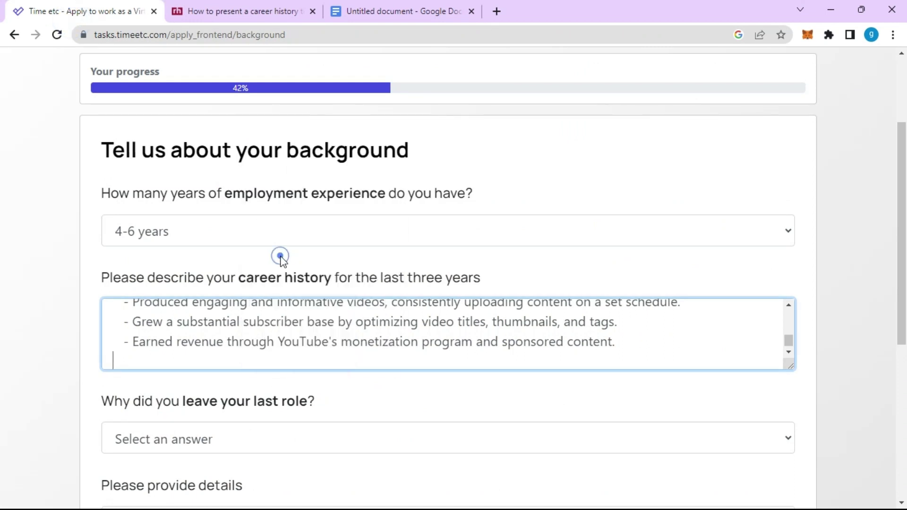
Step: Add a blank line after the YouTuber entry's sponsored content line
left_click(313, 11)
scroll(654, 331, "up", 3)
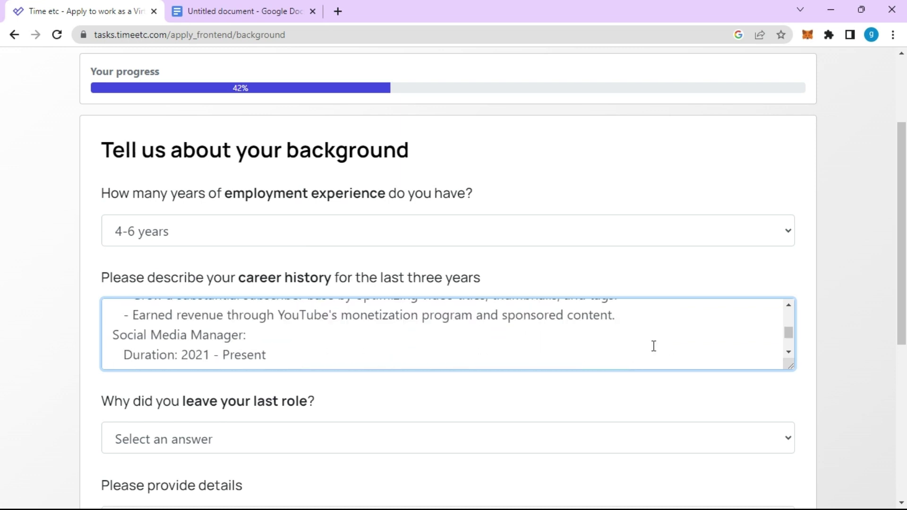
scroll(654, 344, "down", 1)
scroll(632, 344, "down", 1)
scroll(501, 354, "up", 1)
left_click(288, 332)
left_click(622, 315)
key("Return")
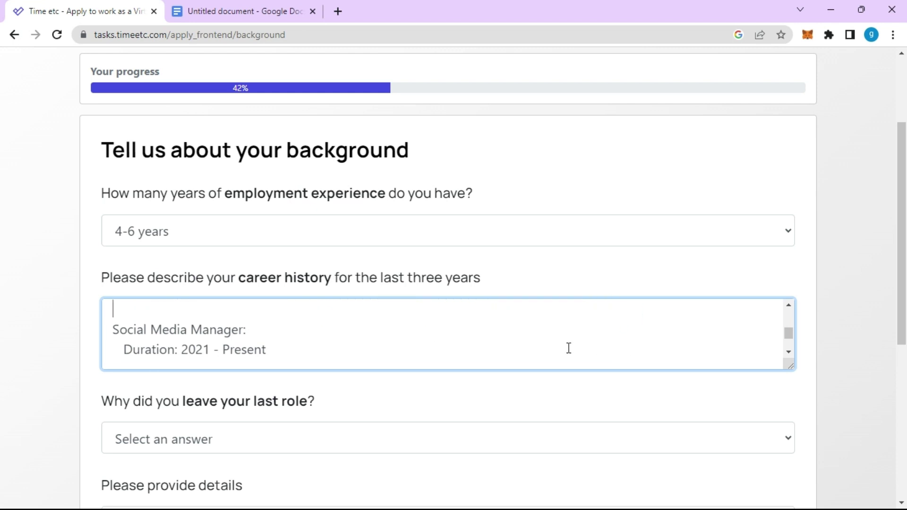
Step: Add a blank line between the Blogger entry and 'YouTuber:'
scroll(529, 350, "up", 3)
scroll(446, 347, "up", 3)
scroll(444, 345, "down", 1)
left_click(490, 347)
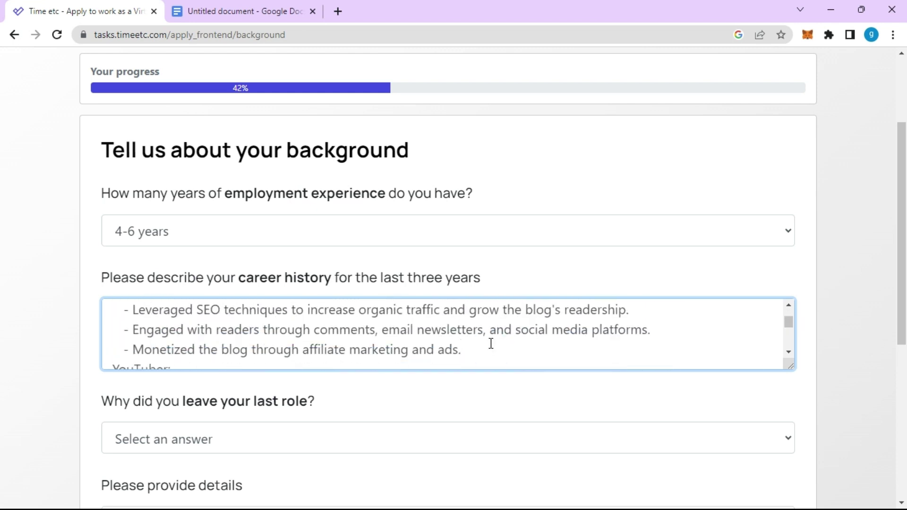
key("Return")
scroll(477, 342, "down", 2)
scroll(477, 341, "down", 3)
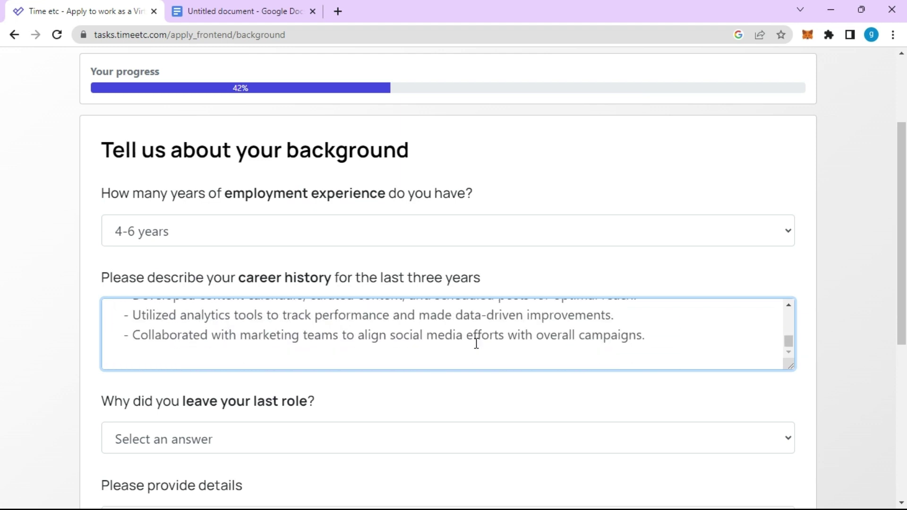
scroll(478, 344, "down", 3)
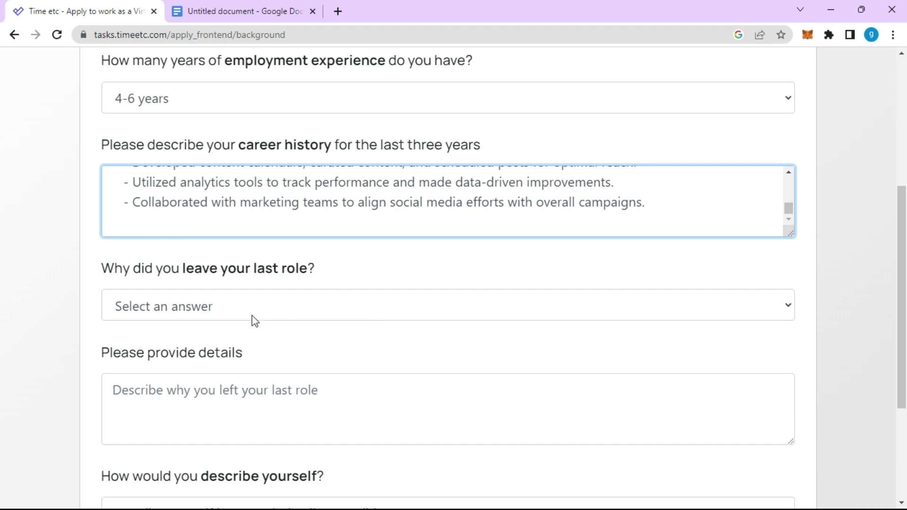
Step: Pick 'I'm still in my current role' in the 'Why did you leave your last role?' dropdown
left_click(281, 309)
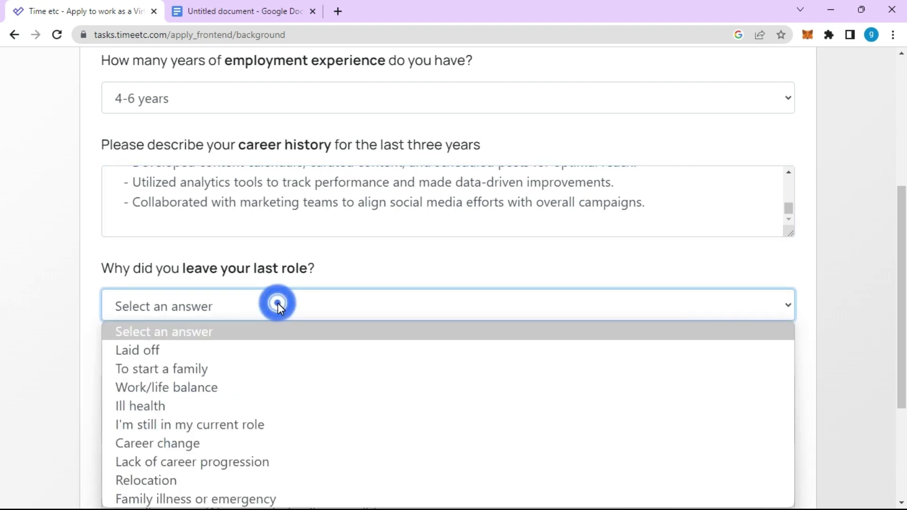
scroll(281, 309, "down", 2)
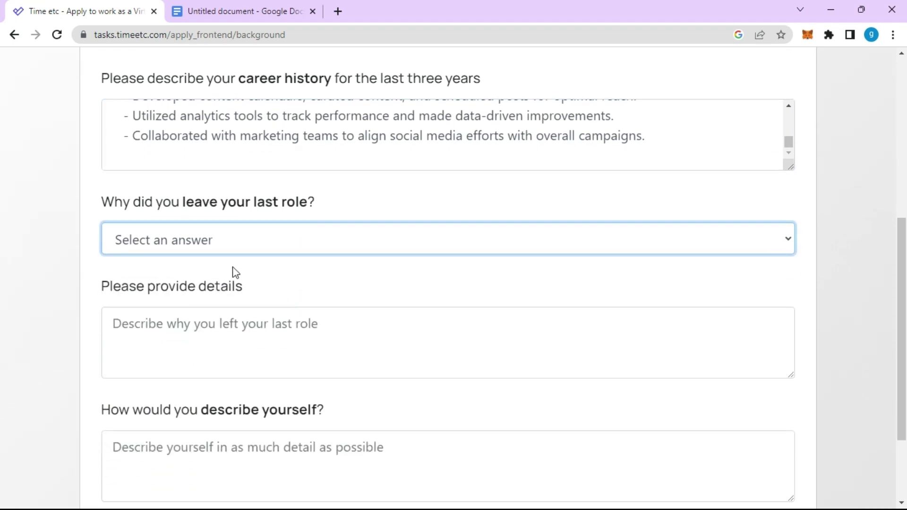
left_click(224, 251)
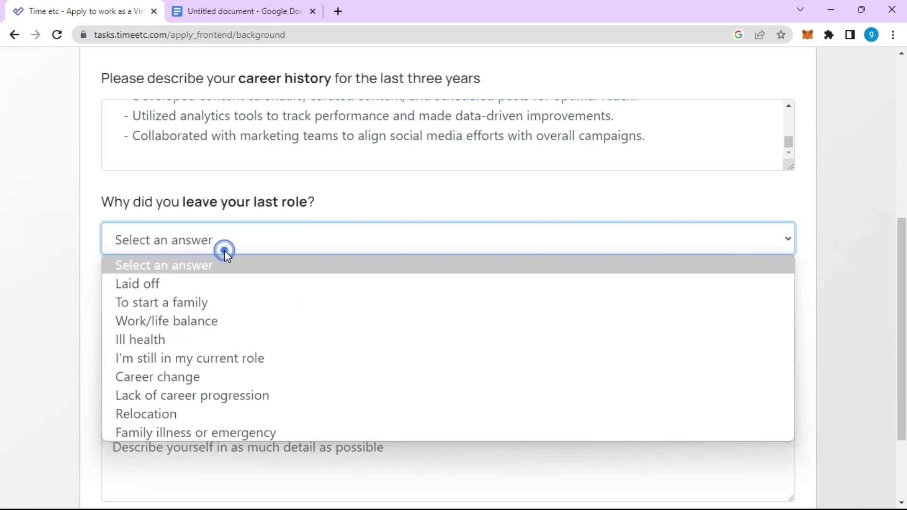
left_click(236, 367)
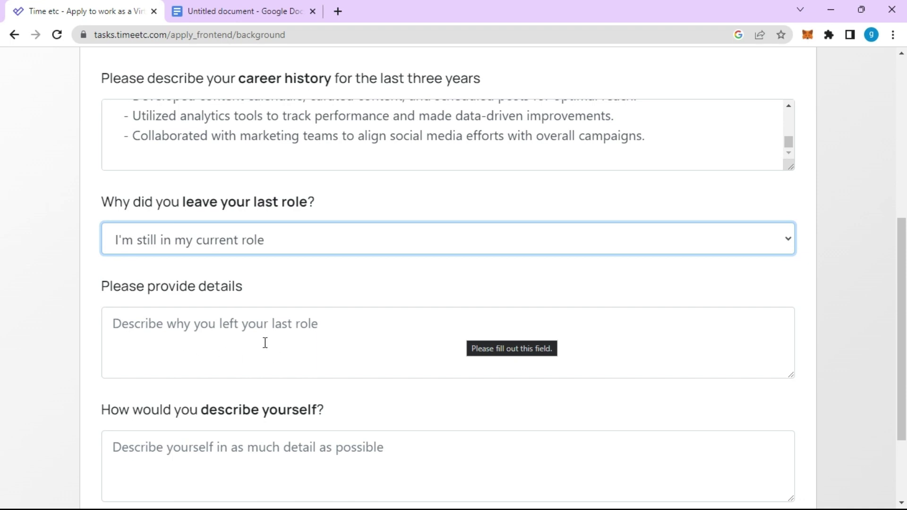
left_click(20, 334)
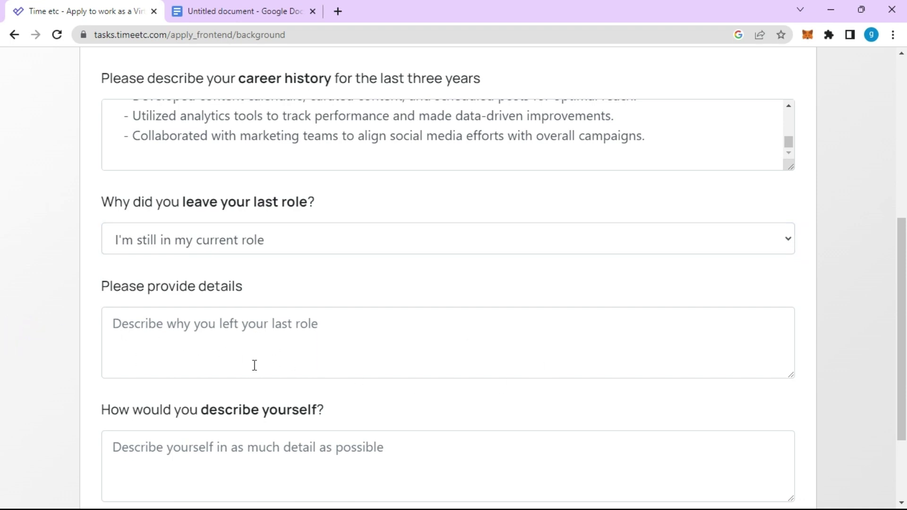
scroll(283, 243, "down", 2)
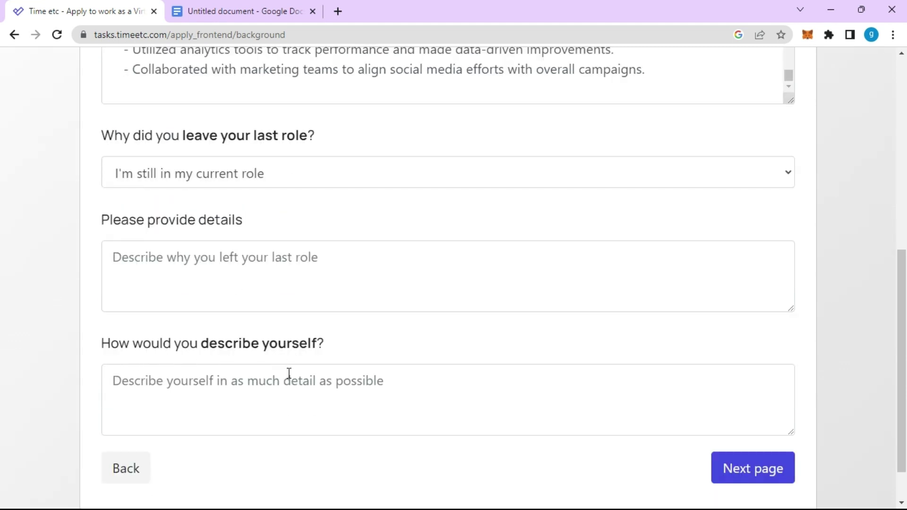
Step: Paste the self-description paragraph into 'How would you describe yourself?' and end it with 'online world.'
left_click(208, 388)
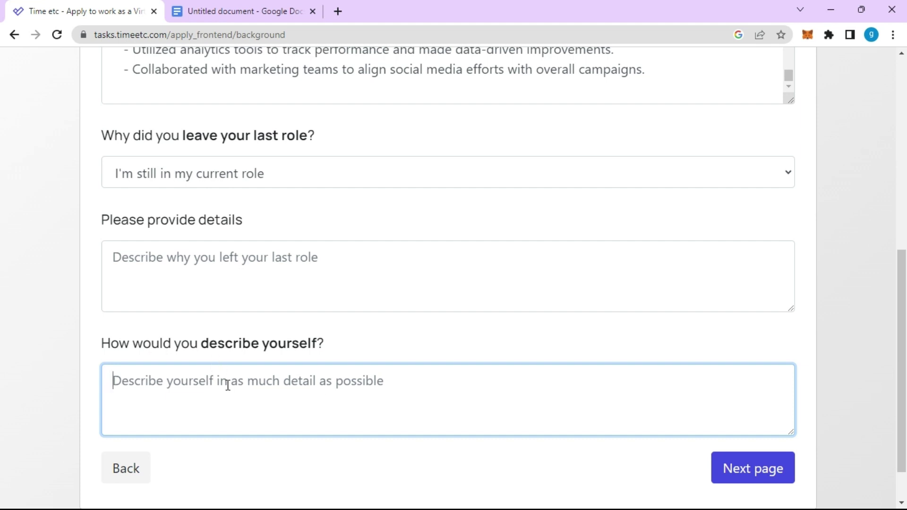
key("ctrl+v")
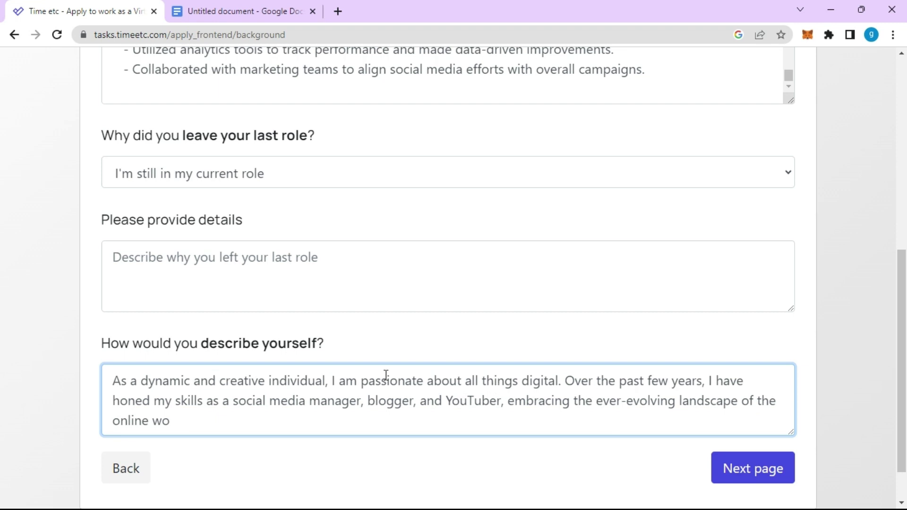
scroll(293, 382, "down", 1)
left_click(184, 377)
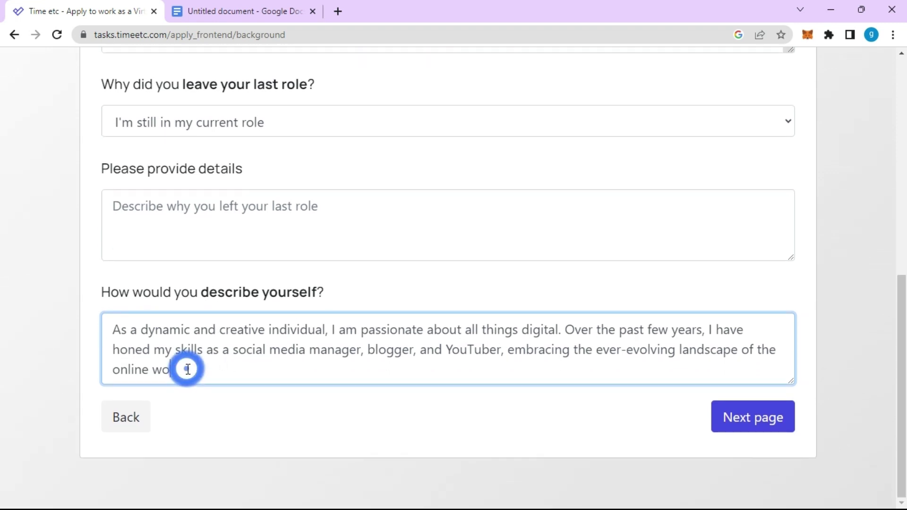
type("rk")
key("BackSpace")
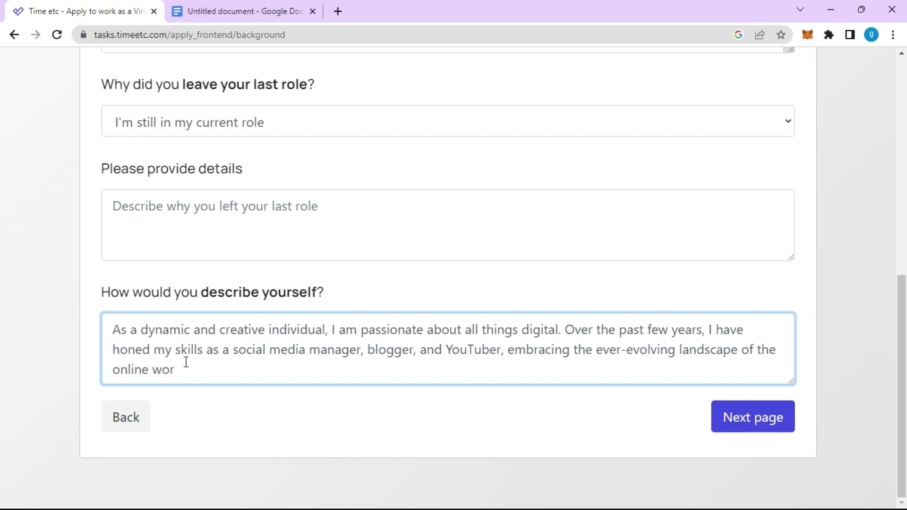
type("ld.")
Step: Try to advance the page, triggering the 'Please fill out this field' warning on the details box
left_click(744, 428)
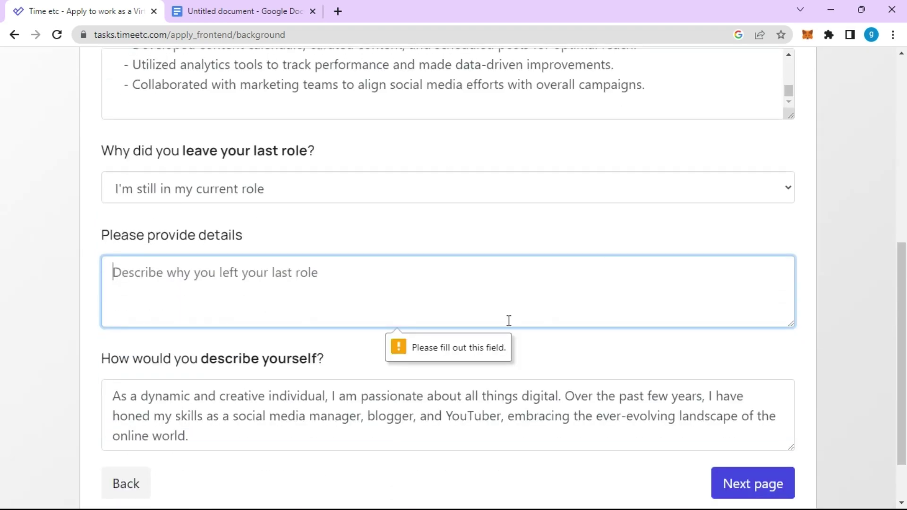
left_click(203, 284)
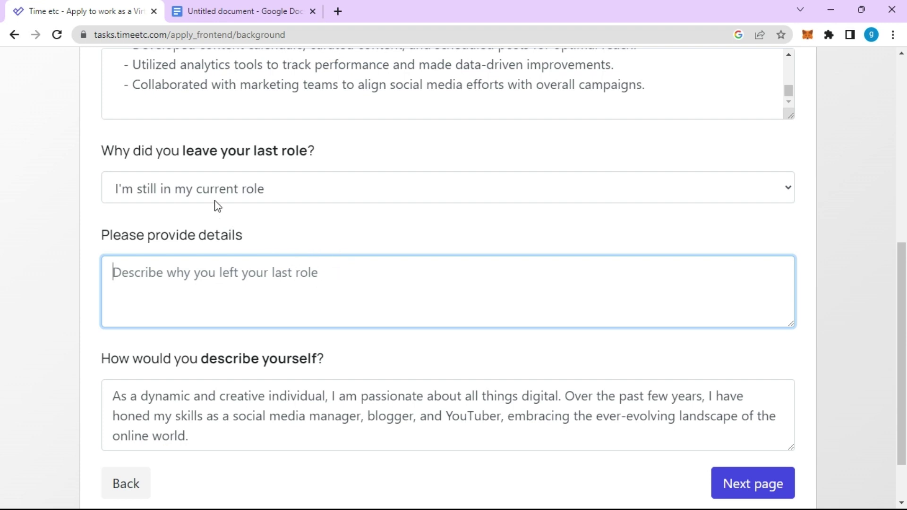
left_click(175, 192)
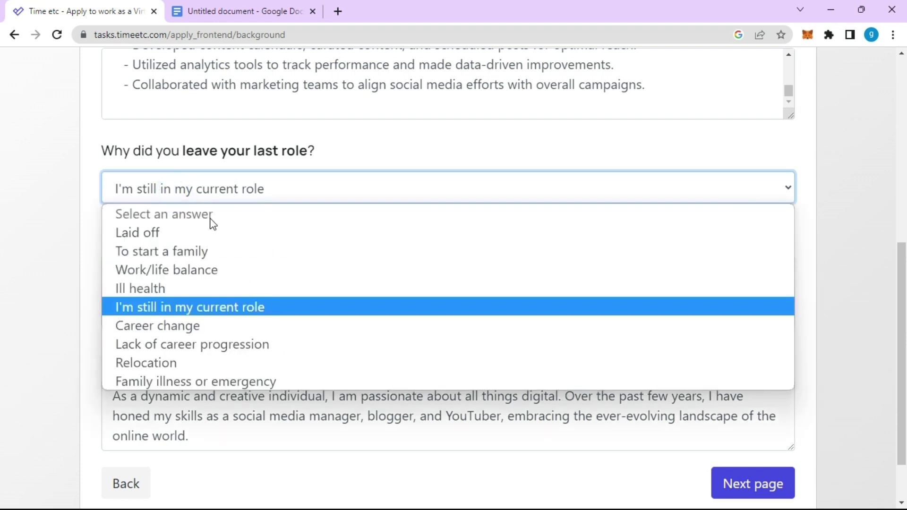
left_click(11, 256)
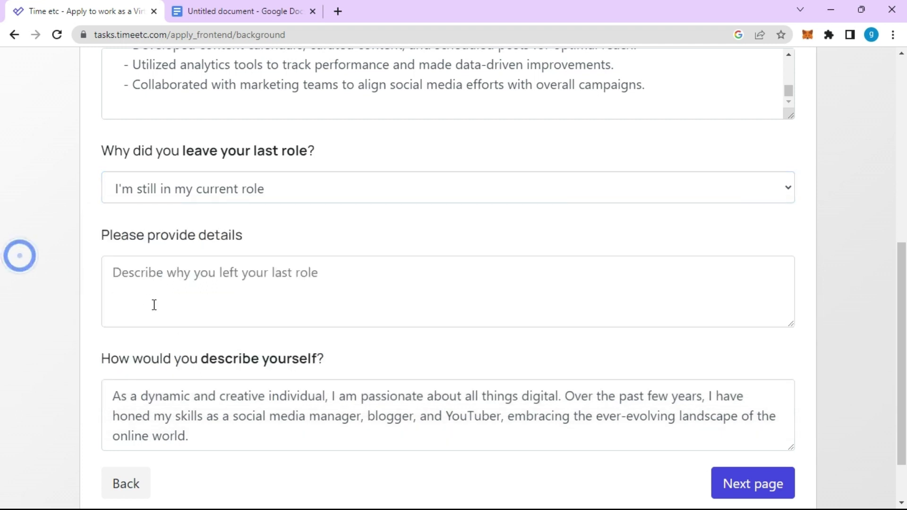
Step: Enter 'I'm still in my current role.' in the 'Please provide details' box
left_click(157, 305)
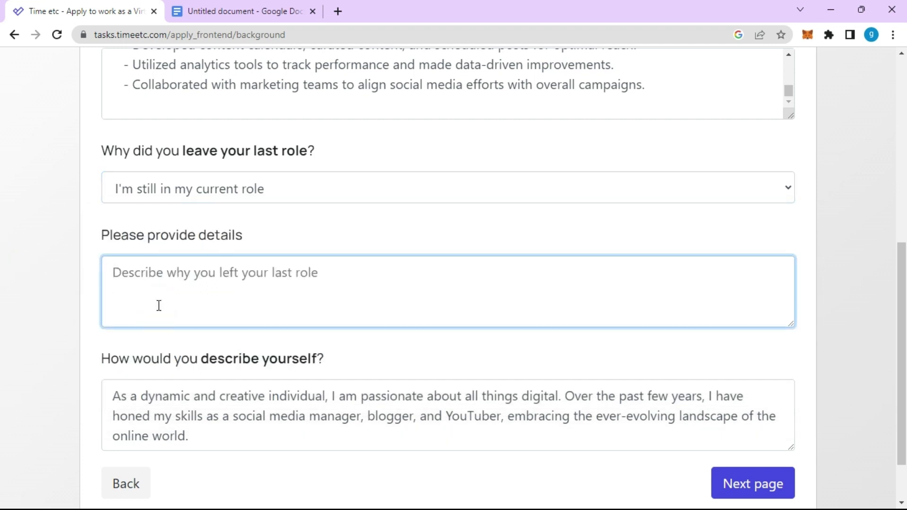
type("I am still in m")
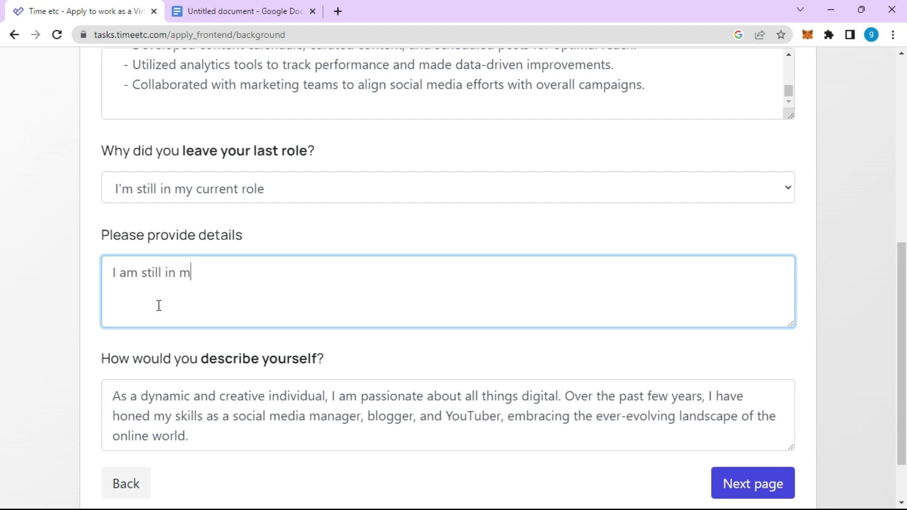
type("y current role")
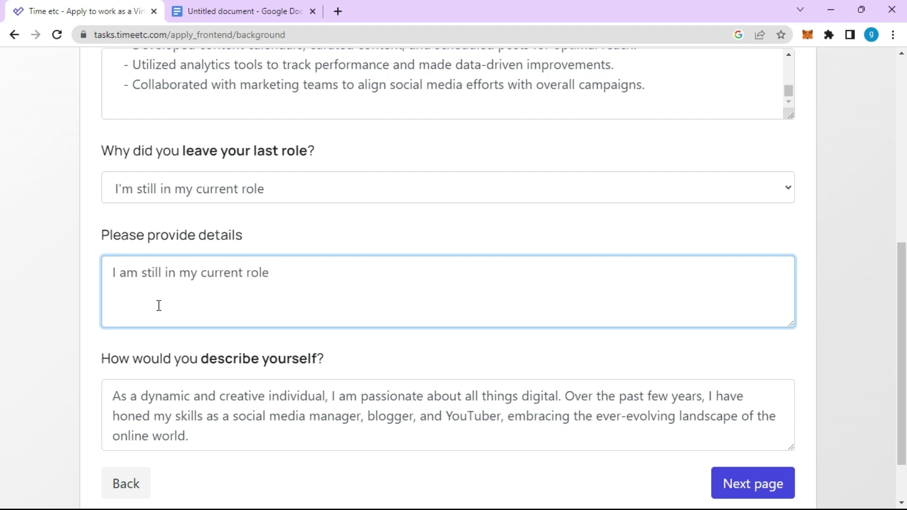
type(" as")
key("BackSpace")
key("BackSpace")
key("BackSpace")
key("BackSpace")
type(".")
left_click(128, 277)
key("BackSpace")
key("BackSpace")
type(",")
key("BackSpace")
type("'")
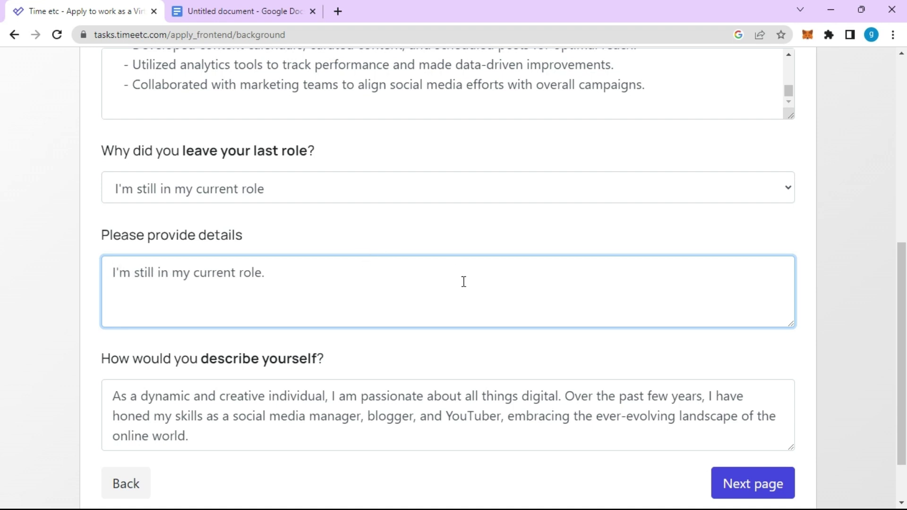
scroll(465, 281, "down", 2)
Step: Submit the background page and answer No to the 12-month availability question
left_click(739, 417)
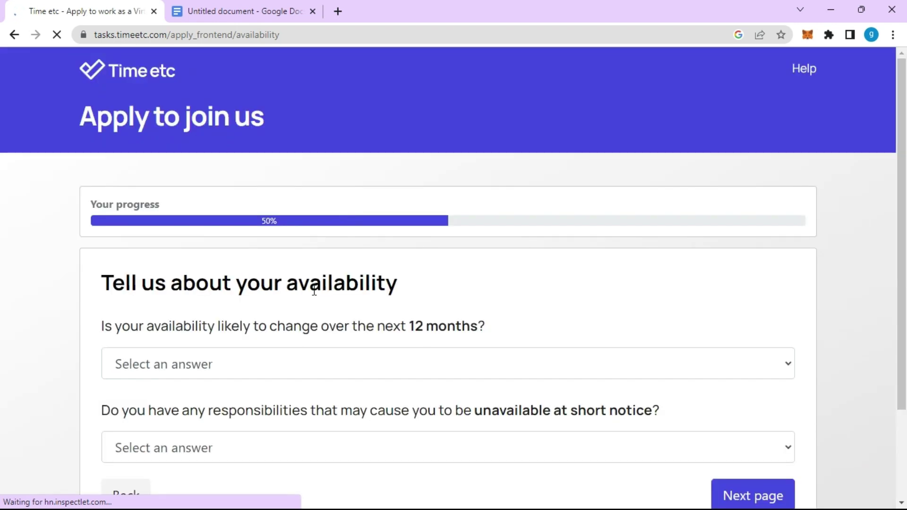
scroll(292, 305, "down", 1)
left_click(194, 299)
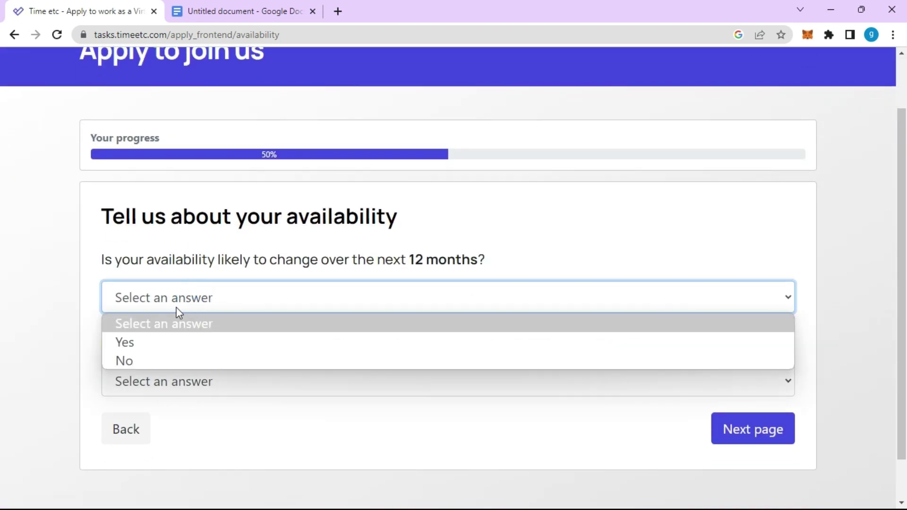
left_click(219, 265)
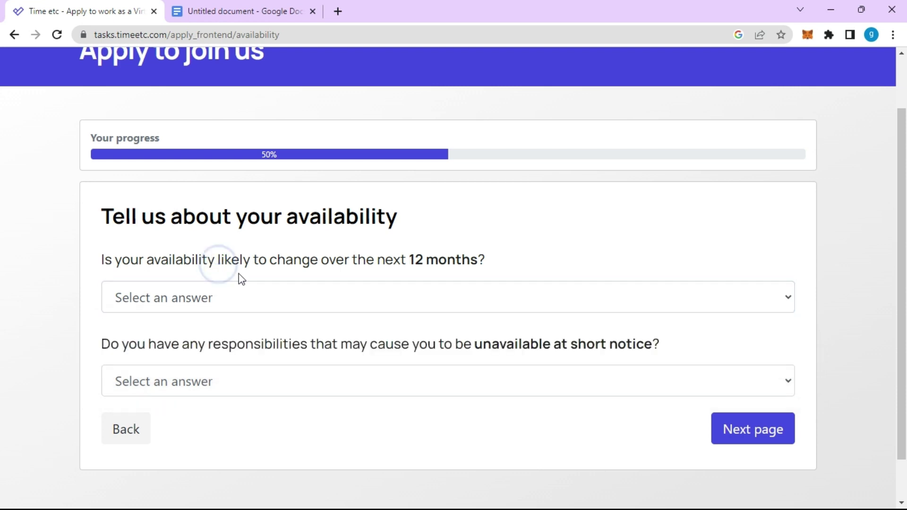
left_click(337, 284)
left_click(195, 304)
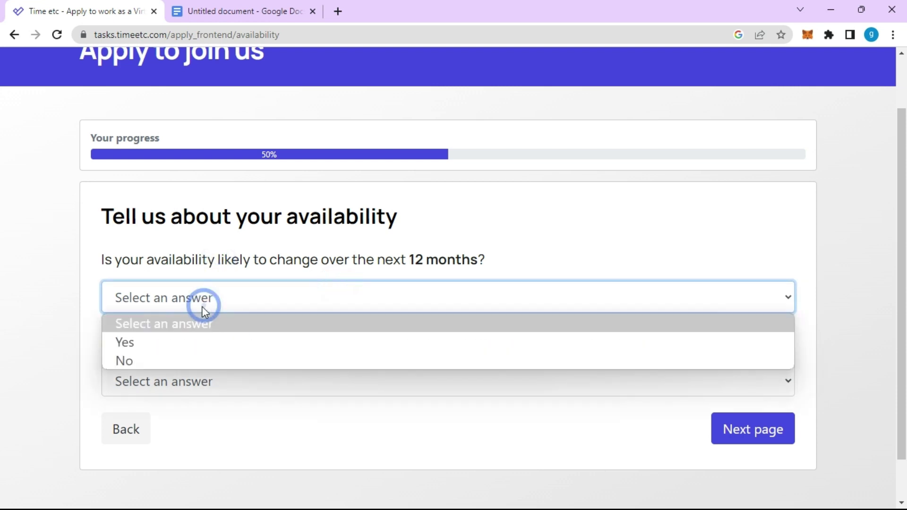
left_click(148, 361)
Step: Answer No to the short-notice responsibilities question and submit the availability page
scroll(226, 300, "down", 1)
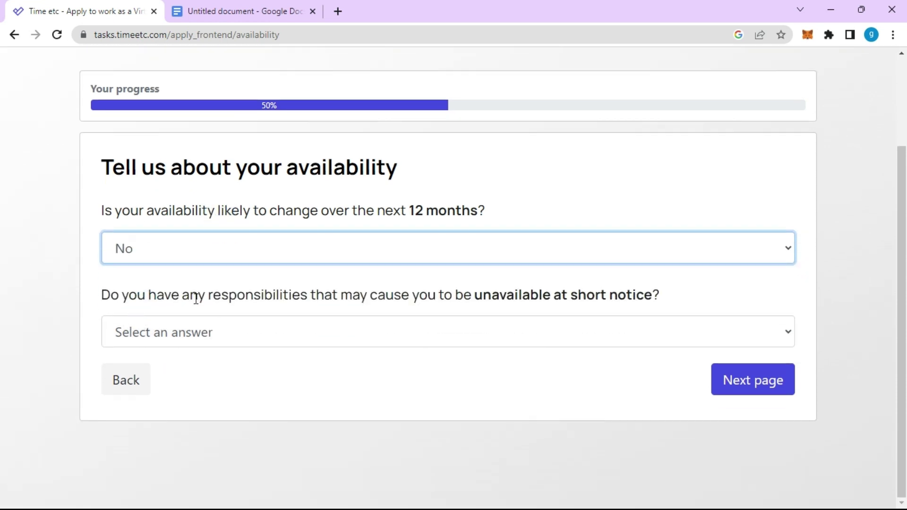
left_click(429, 325)
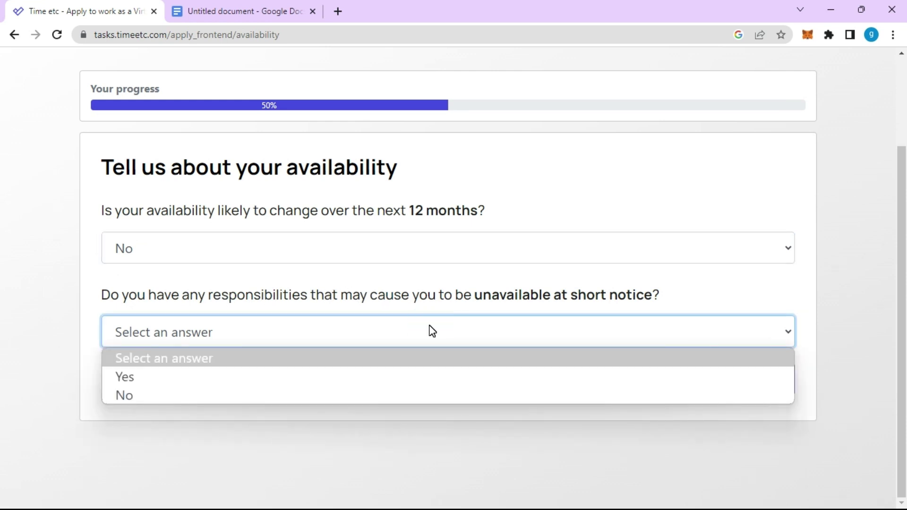
left_click(156, 396)
left_click(759, 387)
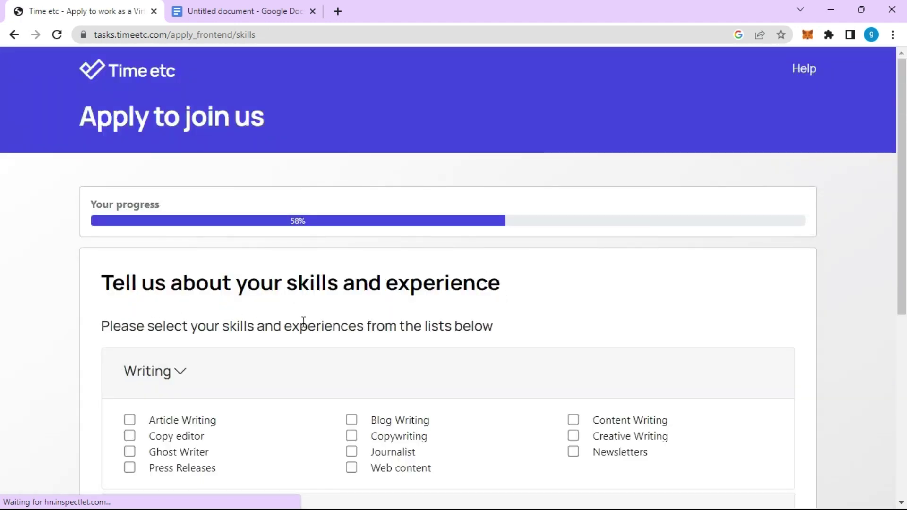
Step: Expand the Virtual Assistant skills, collapse Languages, and submit the skills page
scroll(441, 310, "down", 1)
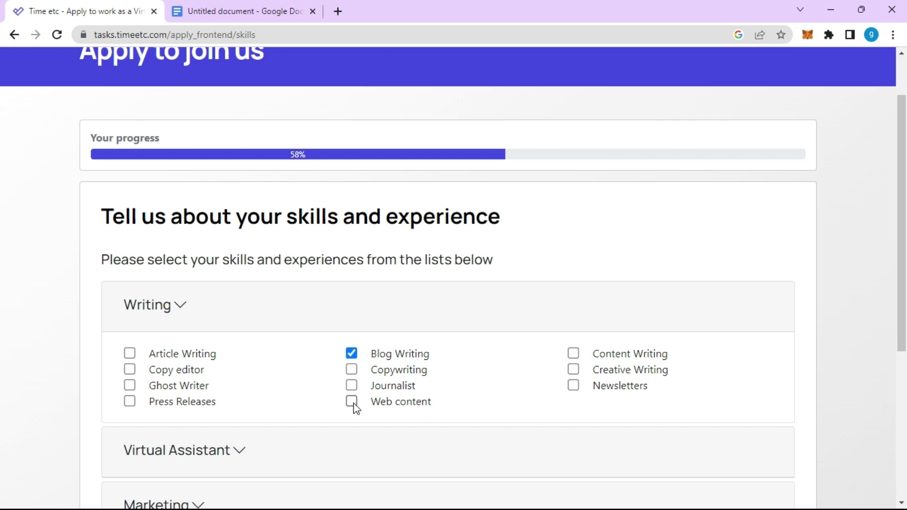
scroll(355, 402, "down", 1)
scroll(354, 397, "down", 2)
left_click(230, 326)
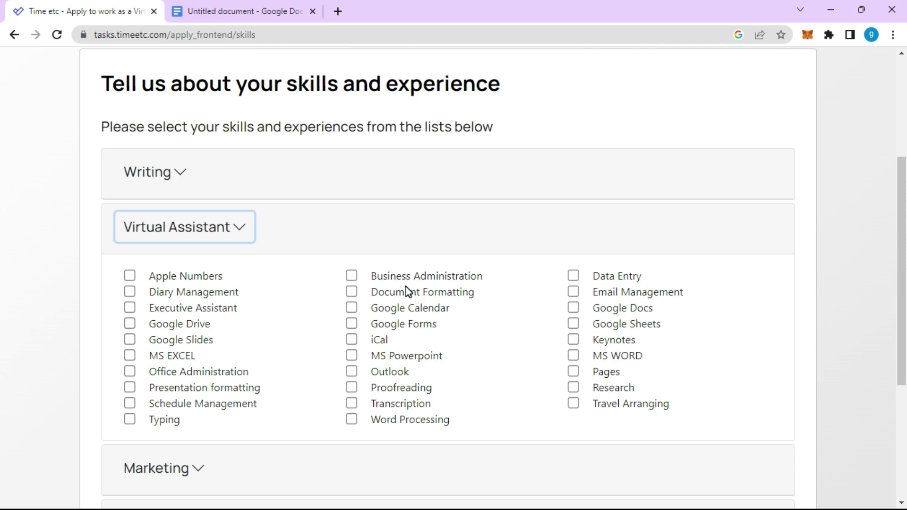
scroll(407, 292, "down", 9)
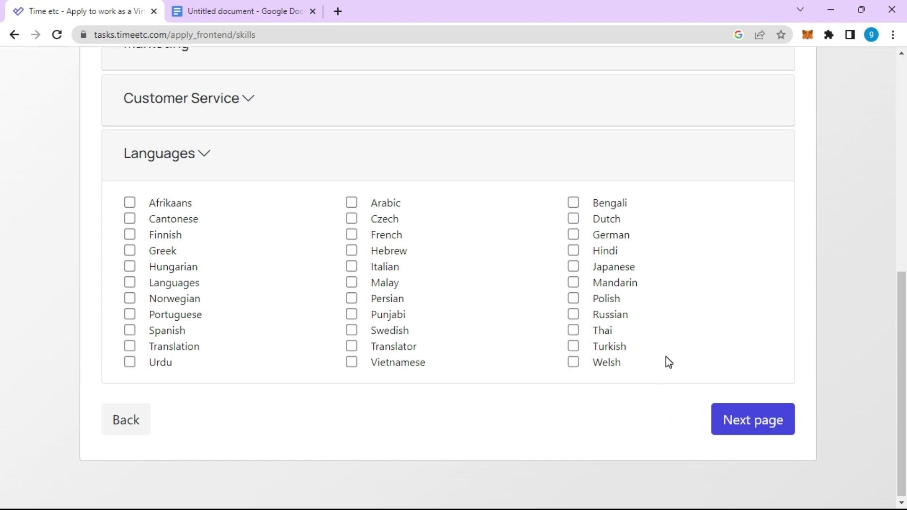
left_click(198, 163)
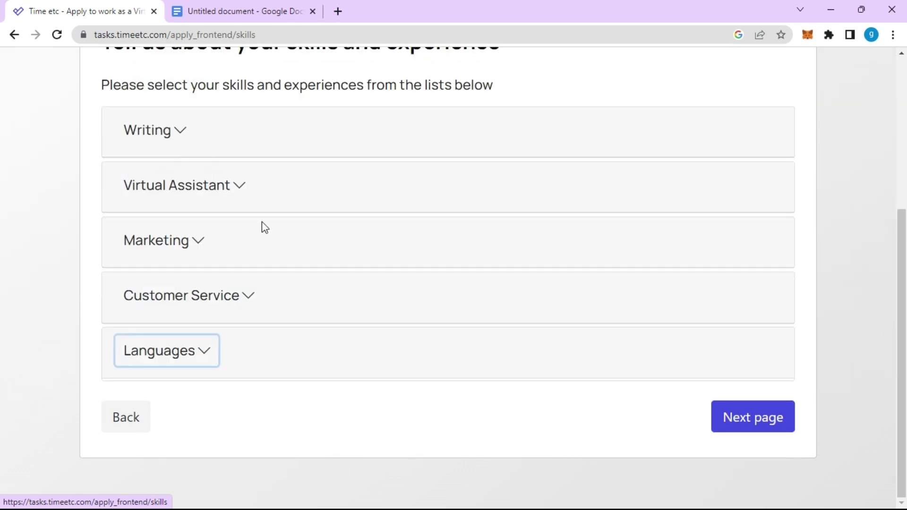
scroll(225, 202, "up", 4)
scroll(230, 272, "down", 4)
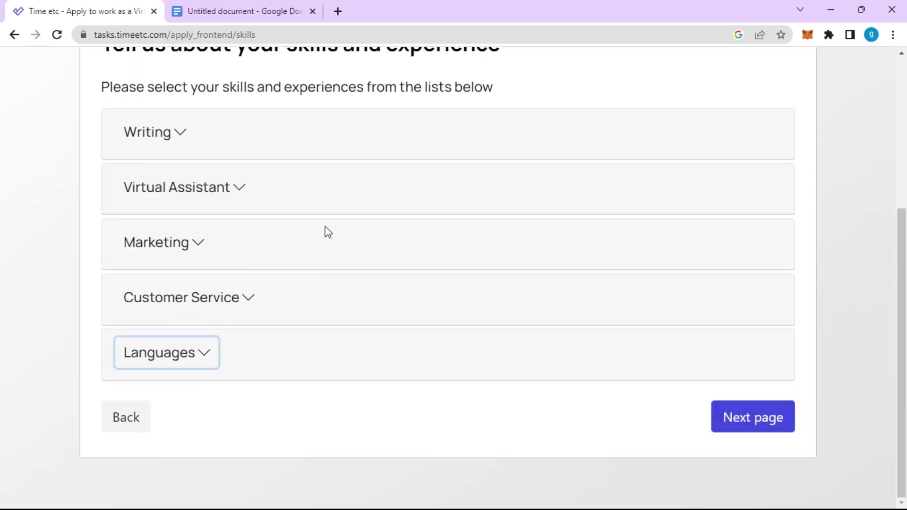
left_click(732, 429)
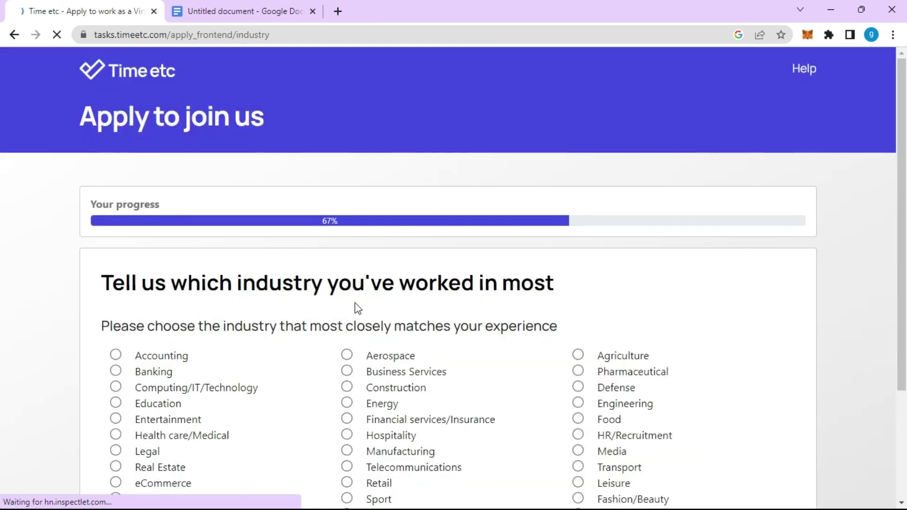
Step: Settle on Marketing as the main industry after trying Design and Writing, then submit
scroll(465, 300, "down", 1)
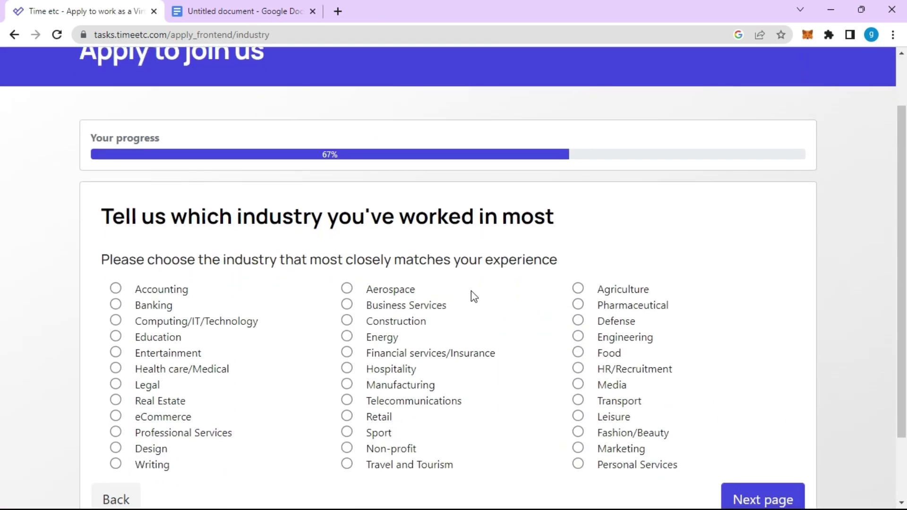
scroll(495, 279, "down", 1)
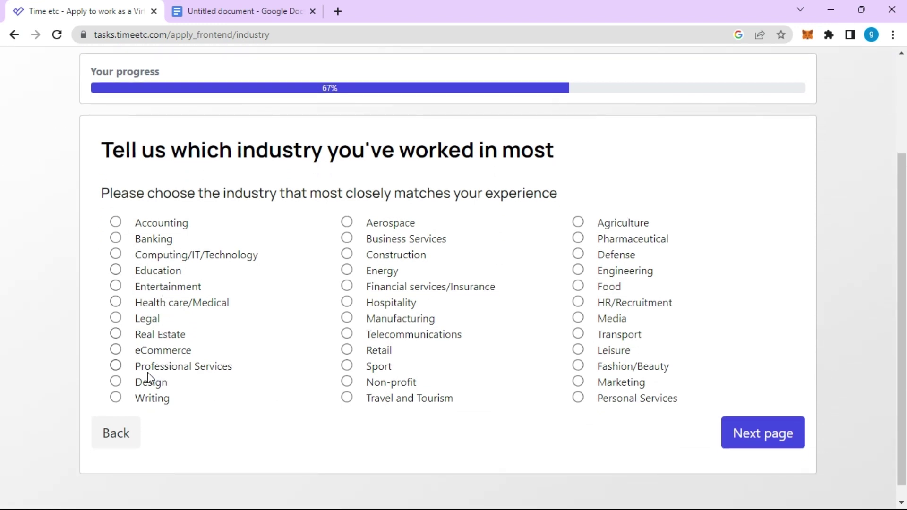
left_click(116, 385)
left_click(116, 398)
left_click(116, 382)
left_click(579, 382)
left_click(746, 446)
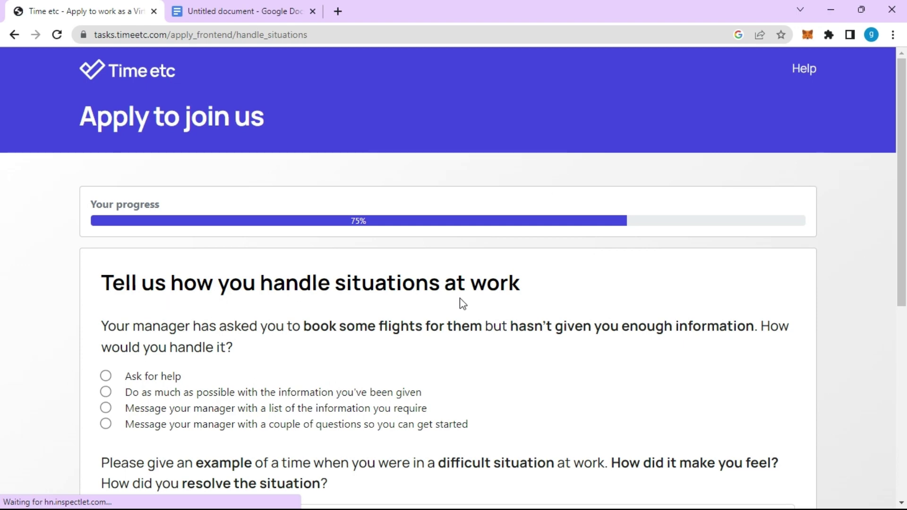
Step: Choose 'Message your manager with a list of the information you require'
scroll(239, 287, "down", 2)
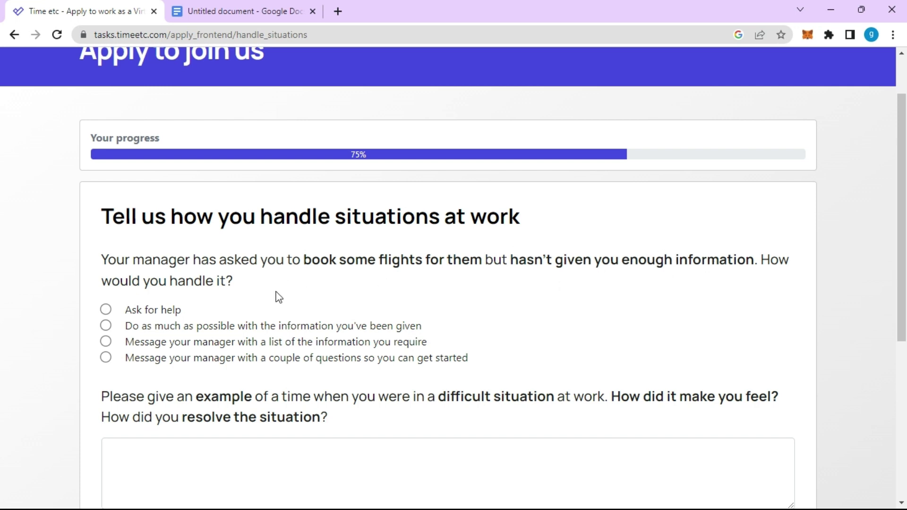
left_click(107, 341)
scroll(200, 326, "down", 2)
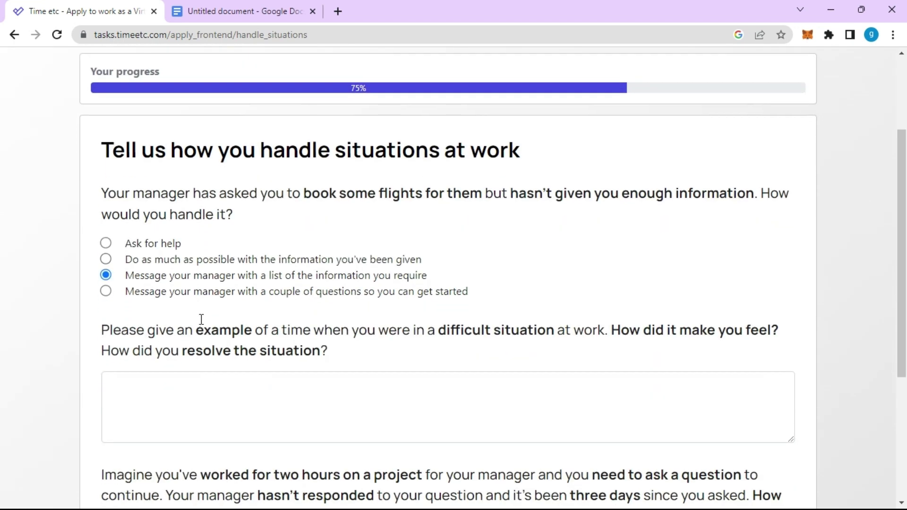
scroll(199, 297, "down", 2)
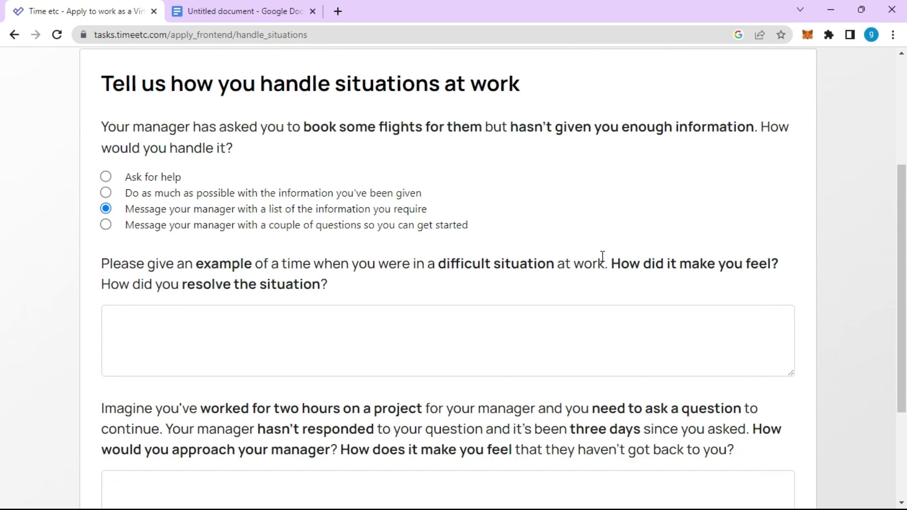
Step: Answer the difficult work situation question and submit the situations page
left_click(244, 337)
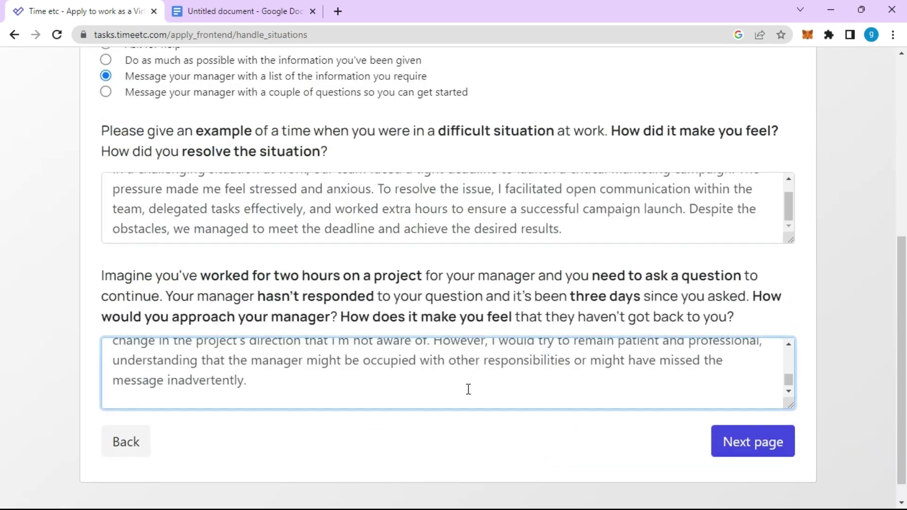
scroll(460, 393, "up", 5)
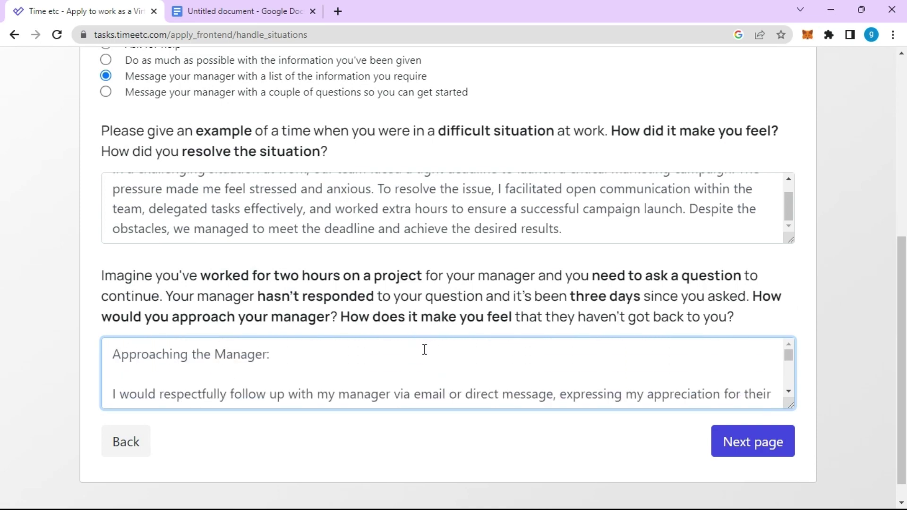
scroll(426, 348, "up", 3)
scroll(419, 324, "down", 3)
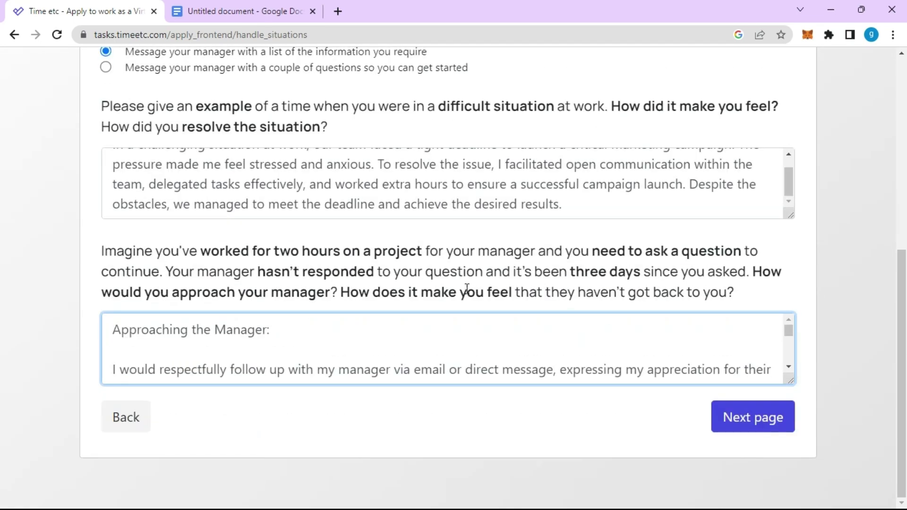
scroll(444, 321, "down", 3)
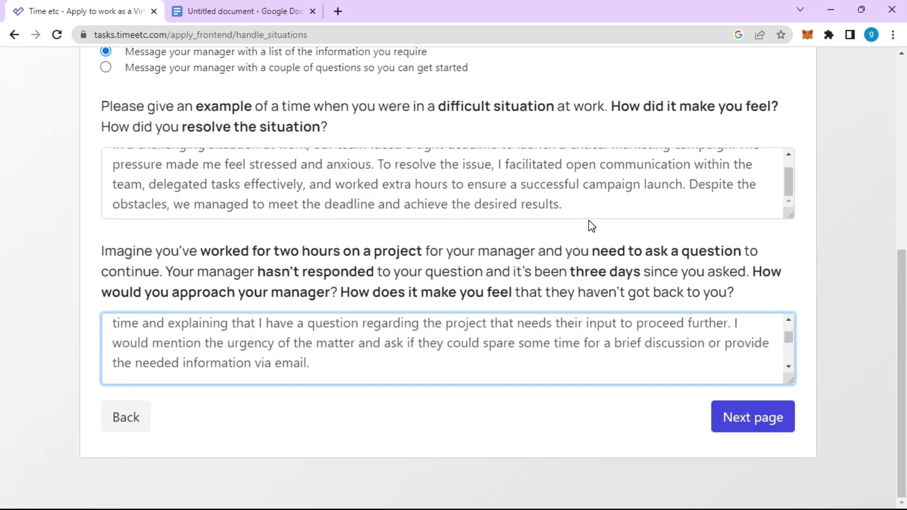
scroll(590, 222, "up", 5)
scroll(596, 208, "up", 3)
scroll(593, 204, "down", 7)
left_click(751, 420)
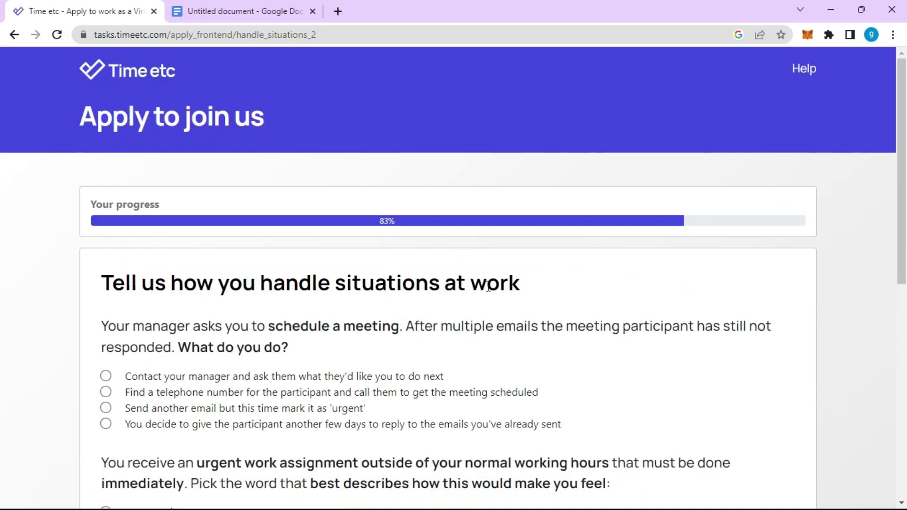
scroll(478, 303, "down", 1)
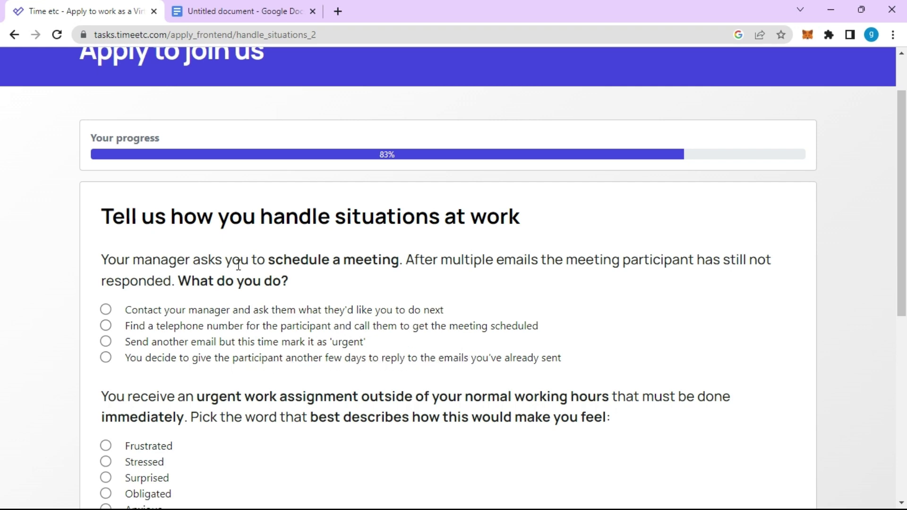
scroll(705, 457, "down", 2)
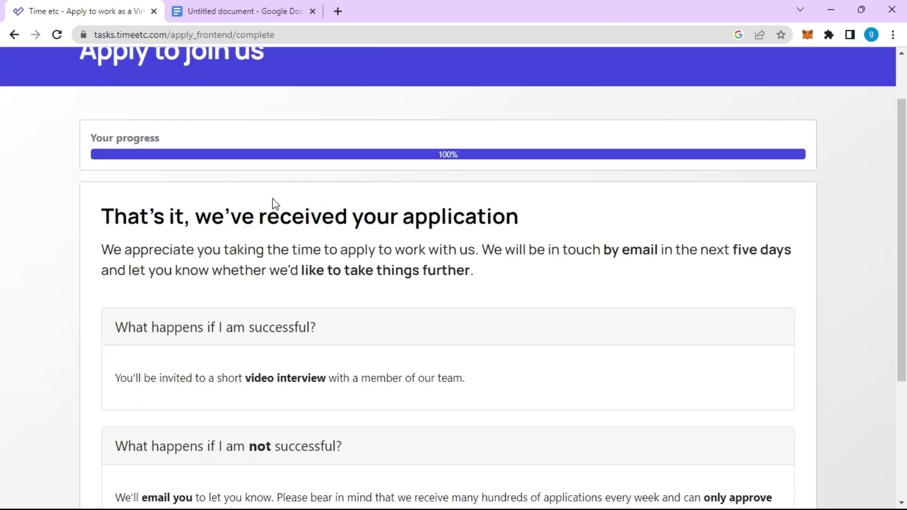
Step: Scroll through the 100% confirmation page about an email reply within five days
scroll(314, 263, "down", 4)
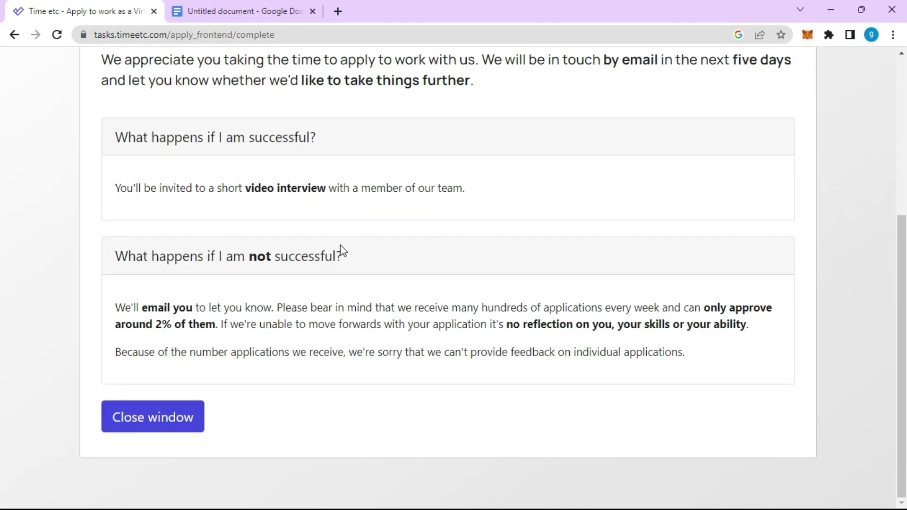
scroll(340, 251, "up", 3)
scroll(312, 253, "up", 2)
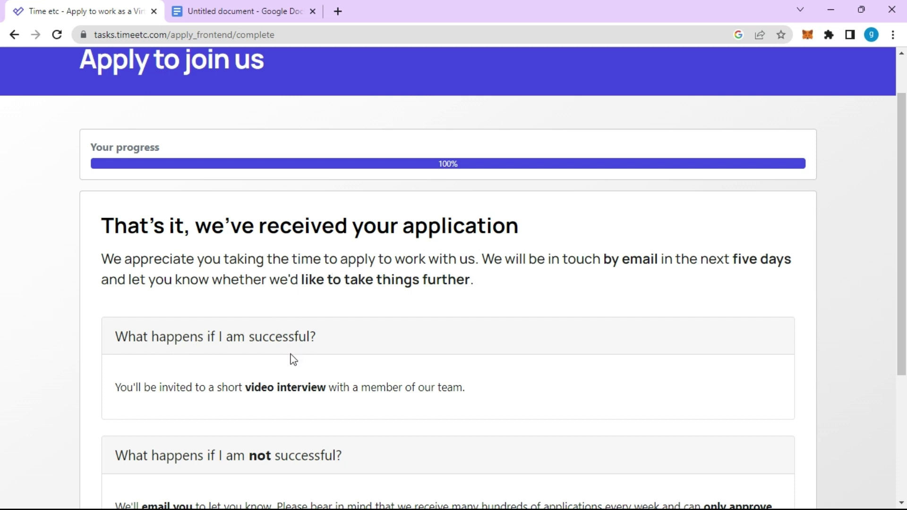
scroll(290, 363, "down", 1)
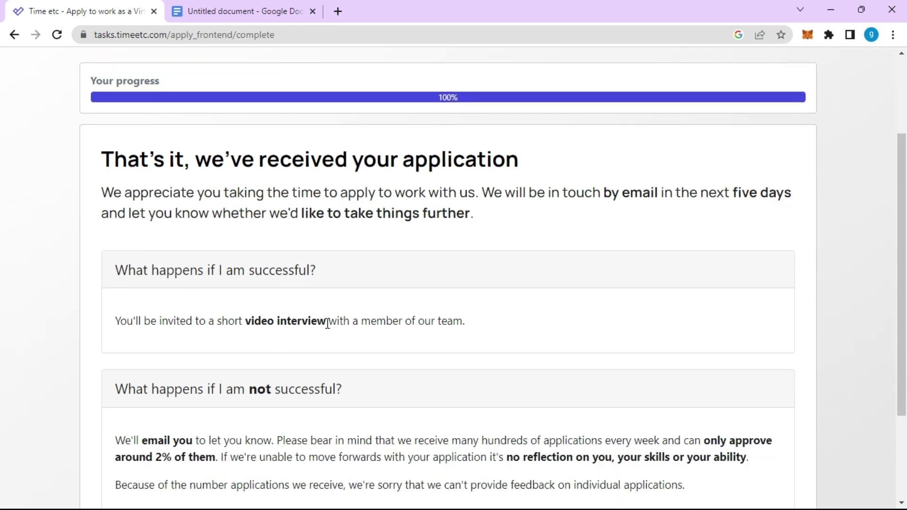
scroll(276, 355, "down", 1)
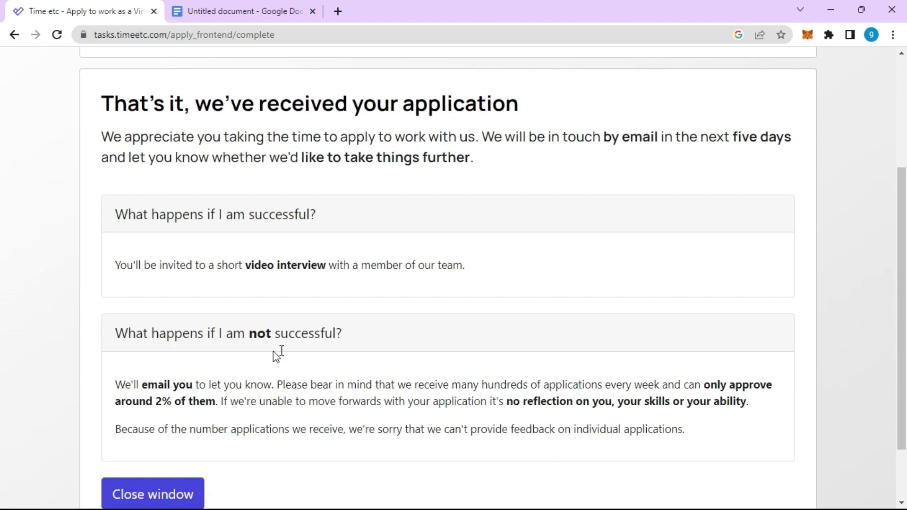
scroll(276, 354, "down", 1)
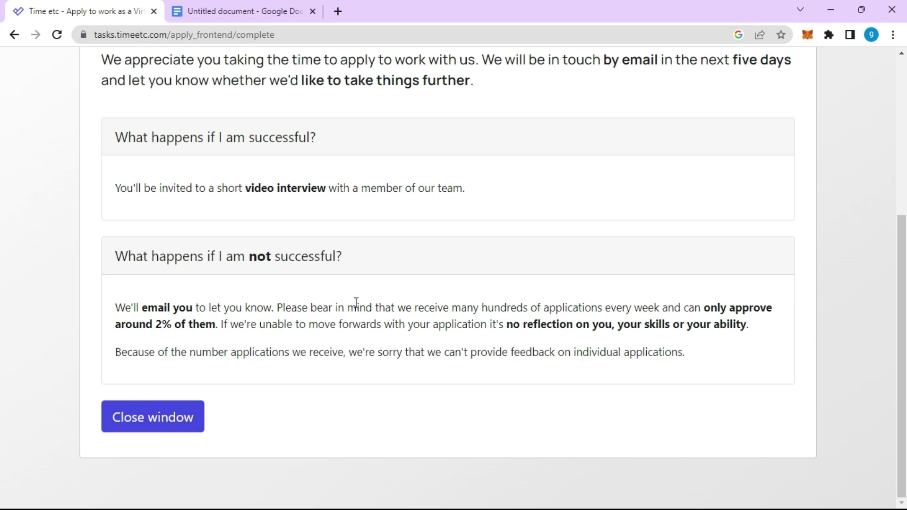
scroll(340, 299, "up", 6)
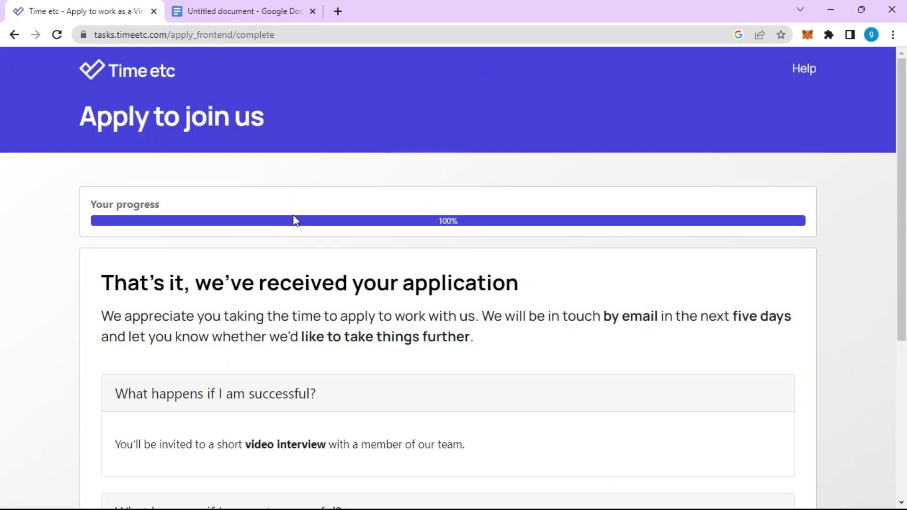